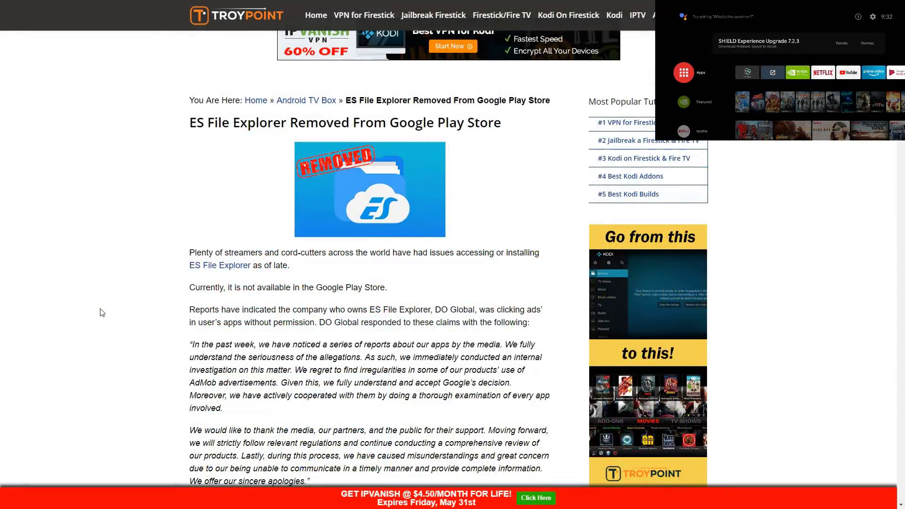
# Scroll the TroyPoint article, reveal ES File Explorer's free download on uptodown, then go Home.
pyautogui.scroll(-2, 102, 313)
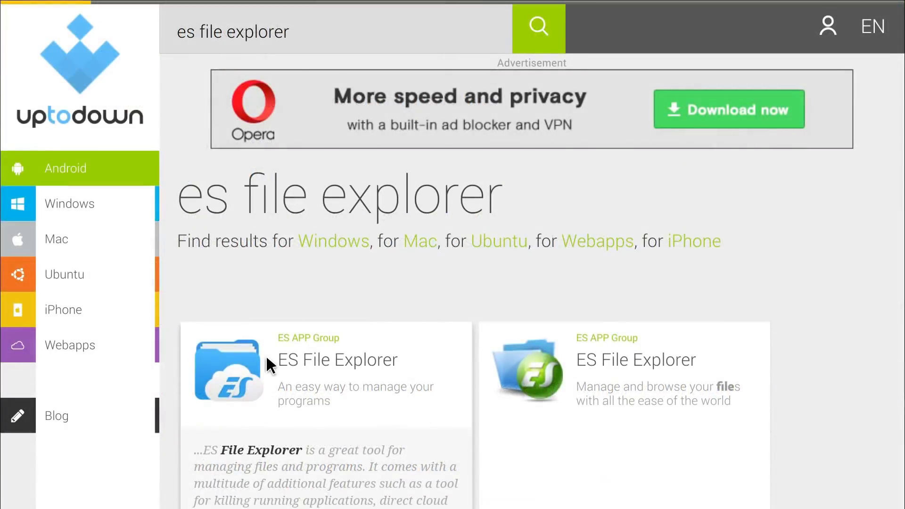
pyautogui.click(264, 359)
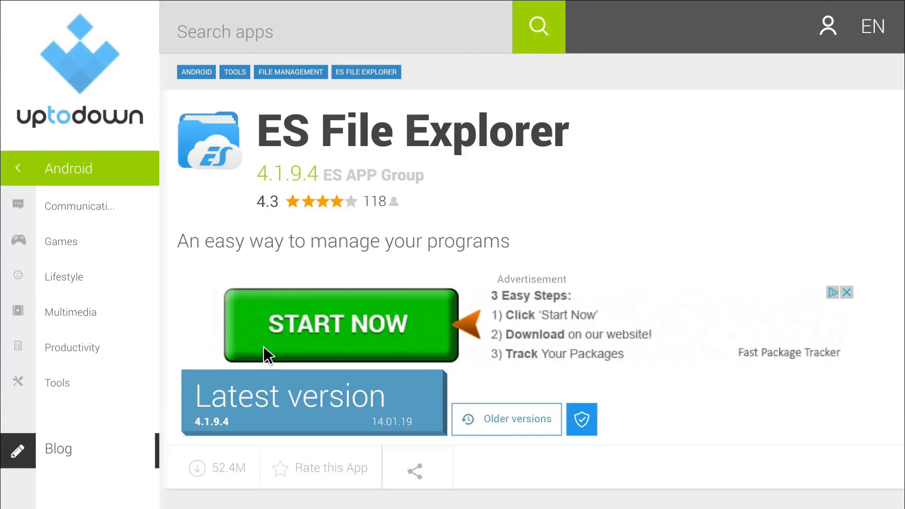
pyautogui.click(295, 388)
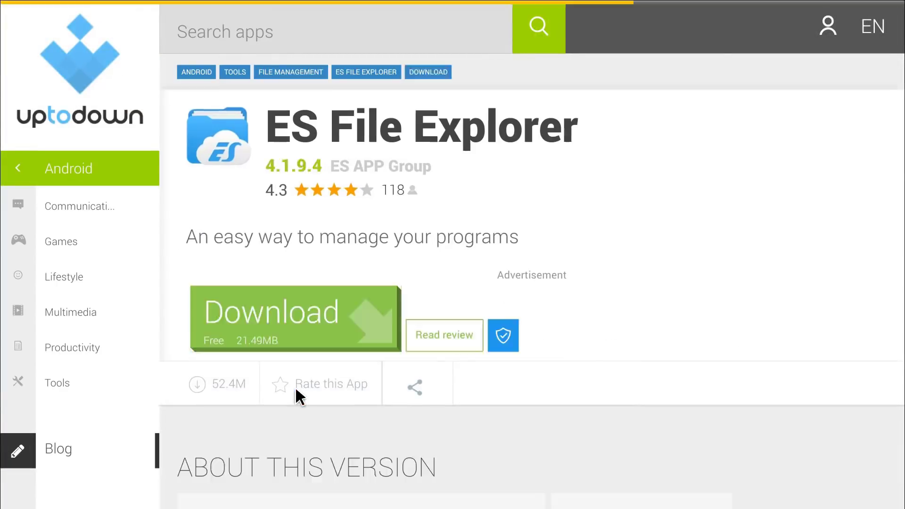
pyautogui.scroll(-2, 295, 387)
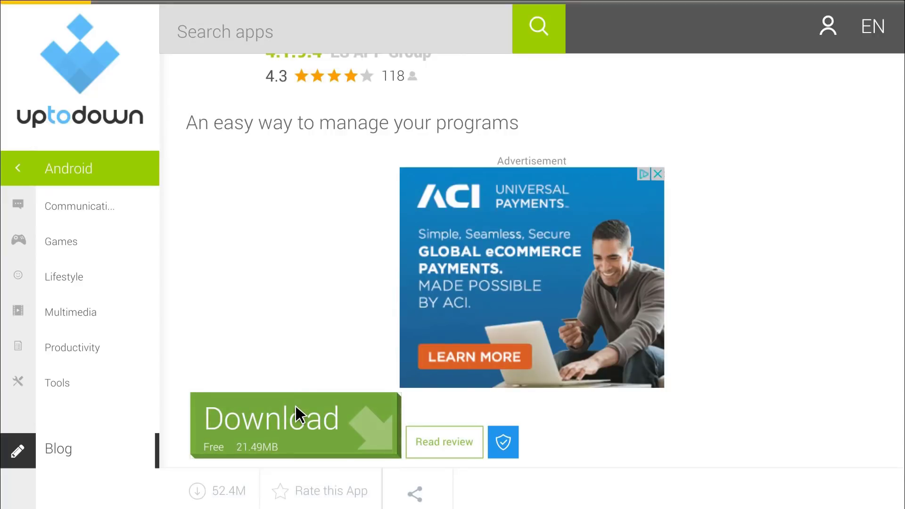
pyautogui.press('Home')
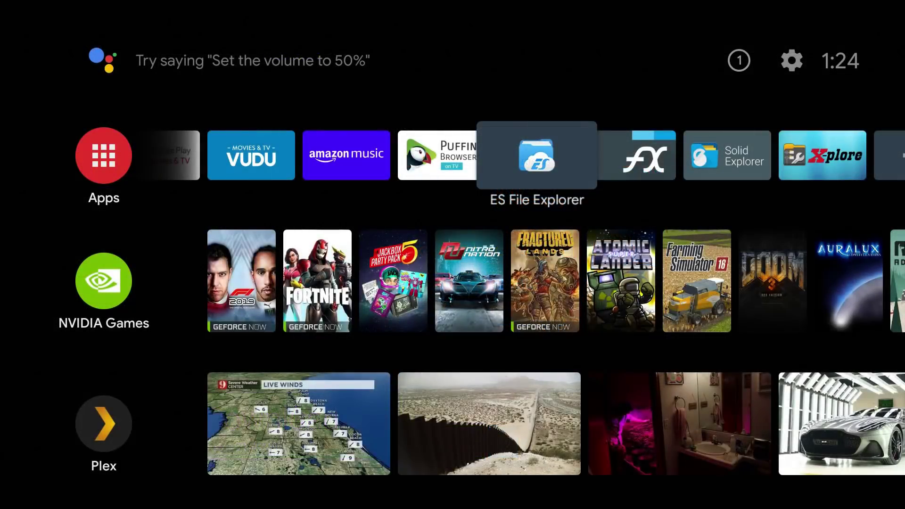
# Move through the file-manager apps to X-plore and back to FX, then raise the volume.
pyautogui.press('Right')
pyautogui.press('Right')
pyautogui.press('Right')
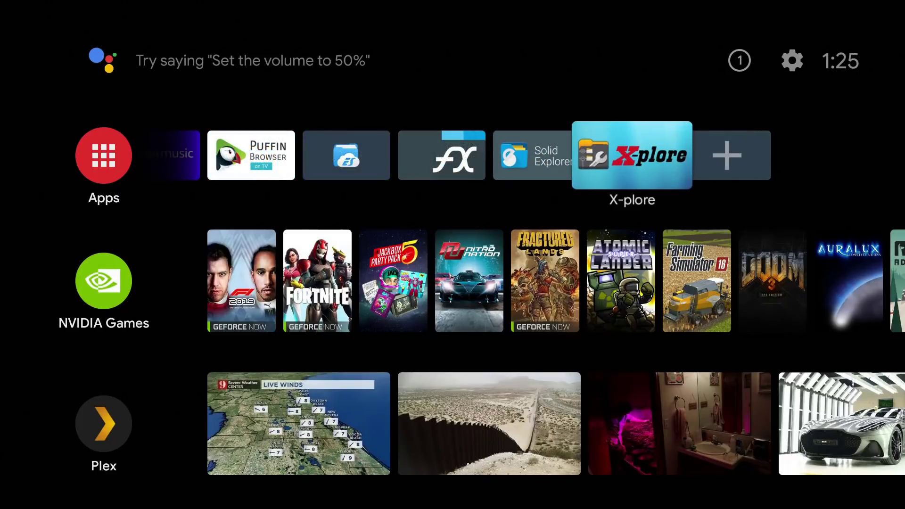
pyautogui.press('Left')
pyautogui.press('Left')
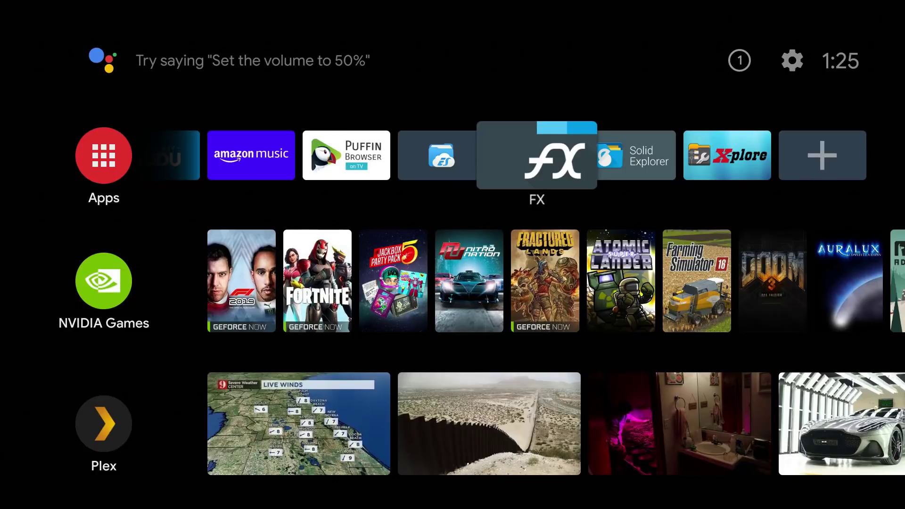
pyautogui.press('XF86AudioRaiseVolume')
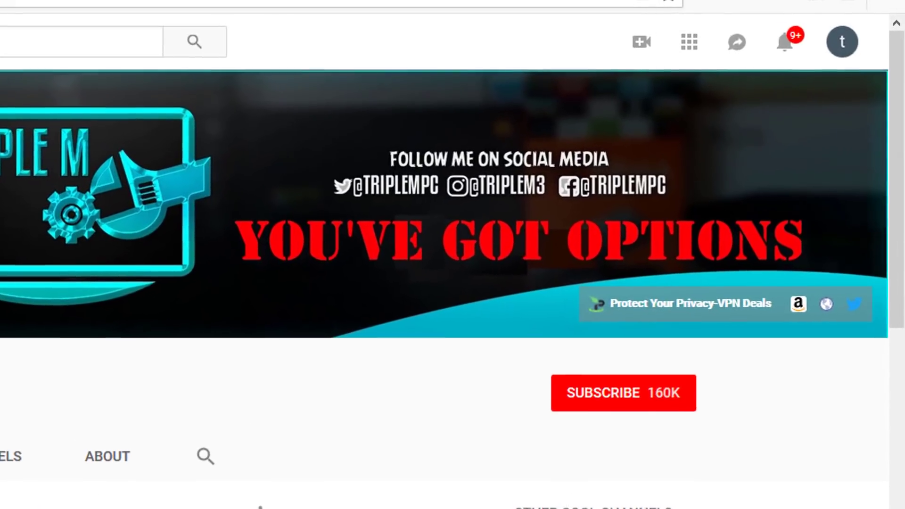
# Subscribe to the YouTube channel and switch on the bell for all new videos.
pyautogui.click(615, 407)
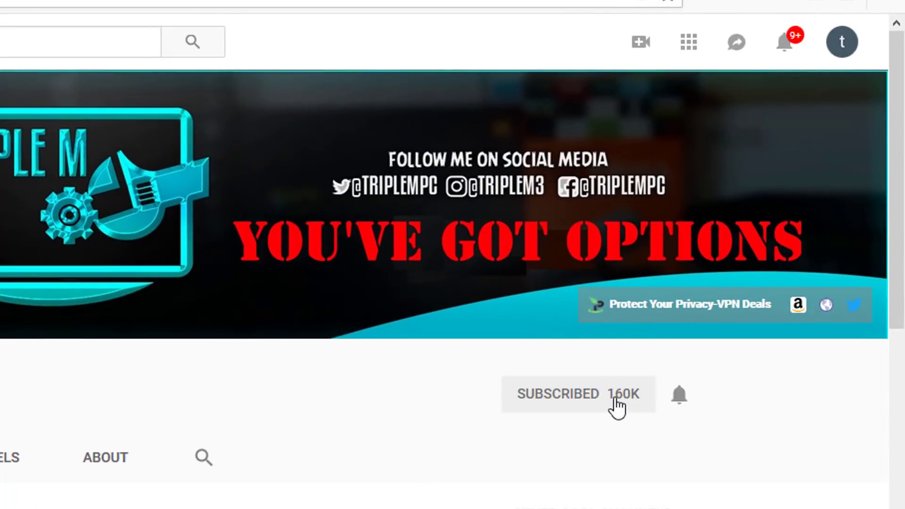
pyautogui.click(680, 395)
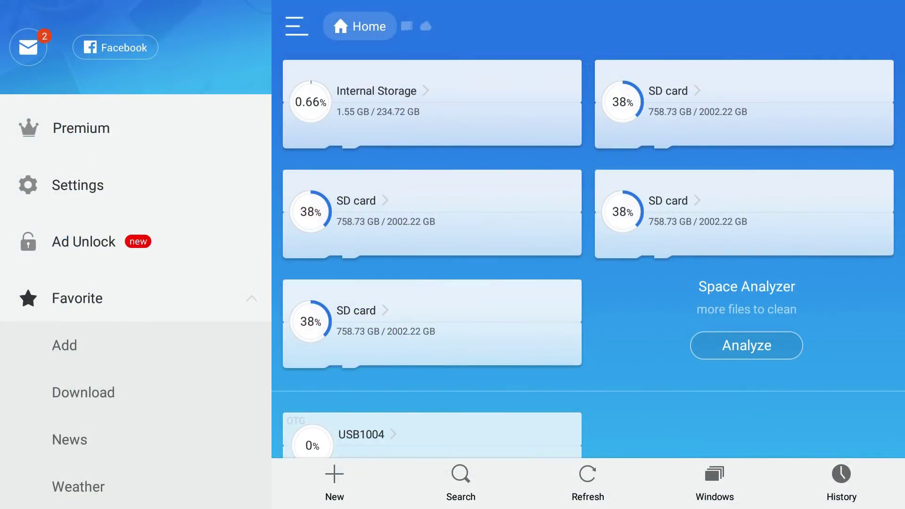
# Scroll down through the Favorite list in ES File Explorer's side drawer.
pyautogui.press('Down')
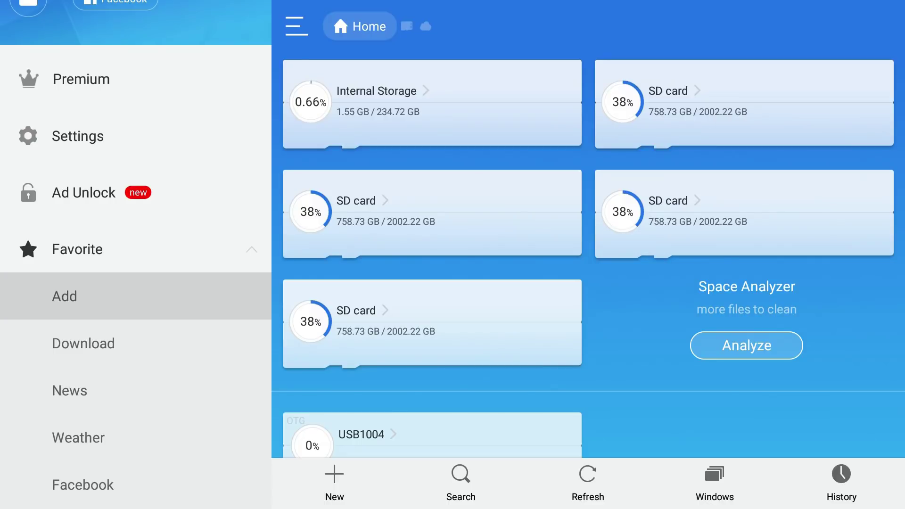
# Go to the home screen, browse the FX, Solid Explorer and X-plore tiles, and launch FX.
pyautogui.press('Home')
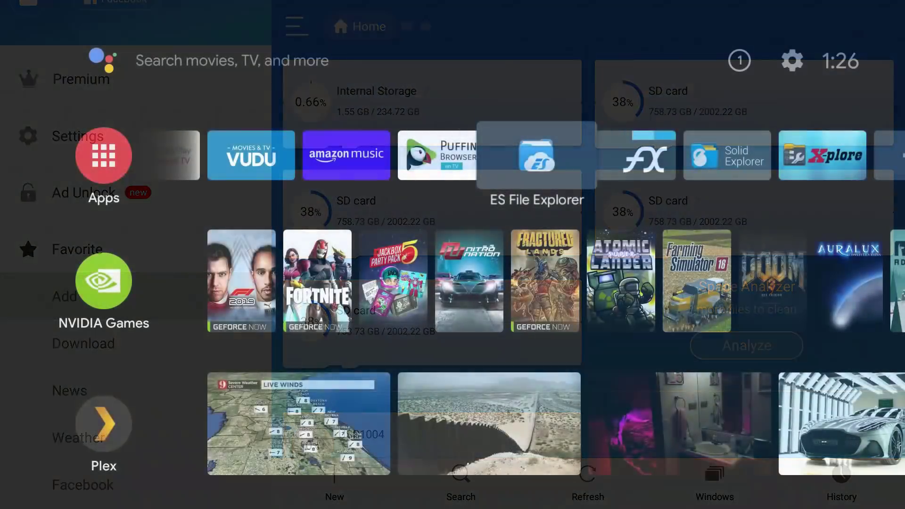
pyautogui.press('Right')
pyautogui.press('Right')
pyautogui.press('Left')
pyautogui.press('Left')
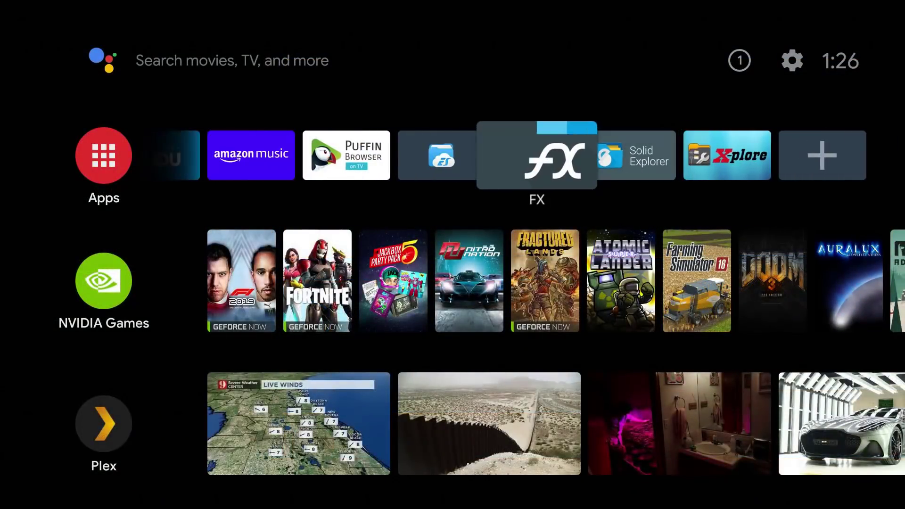
pyautogui.press('Right')
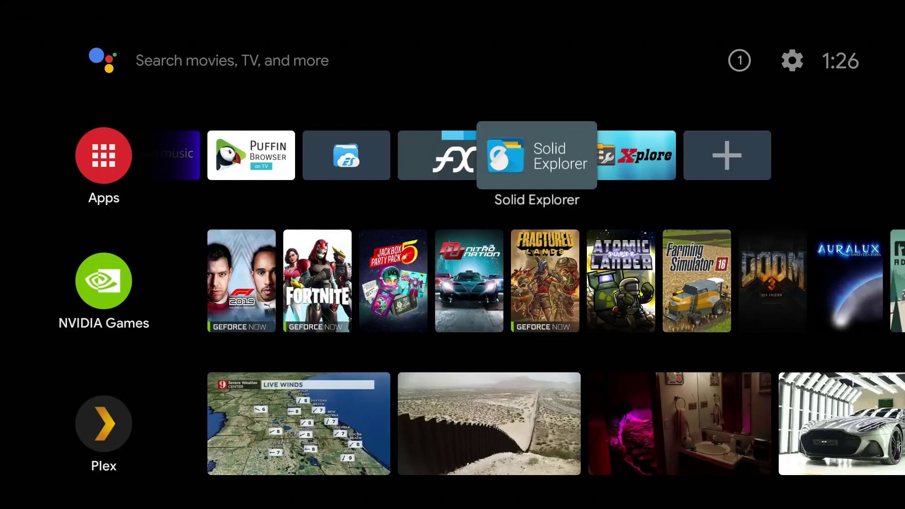
pyautogui.press('Right')
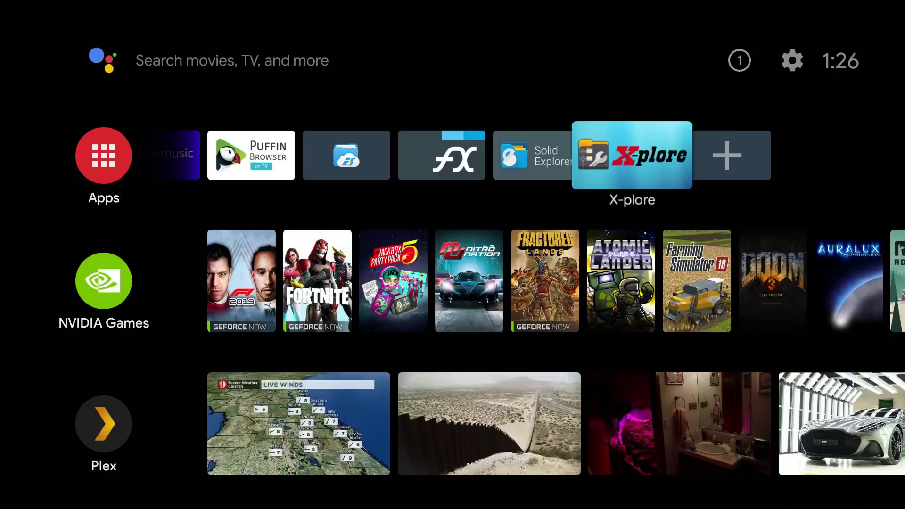
pyautogui.press('Left')
pyautogui.press('Left')
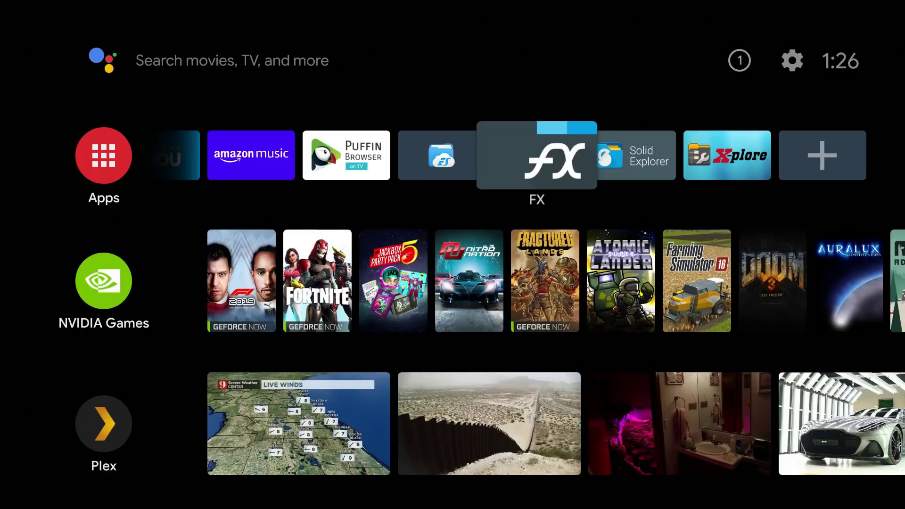
pyautogui.press('Return')
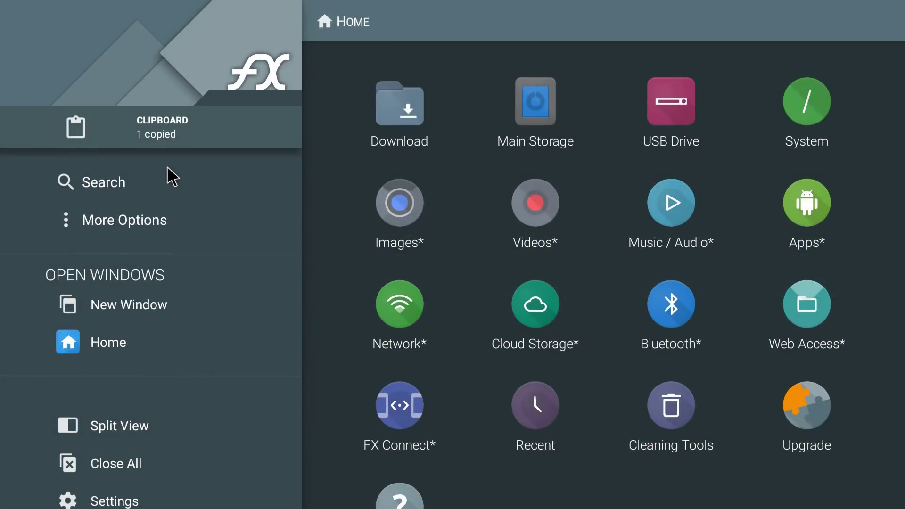
pyautogui.click(77, 218)
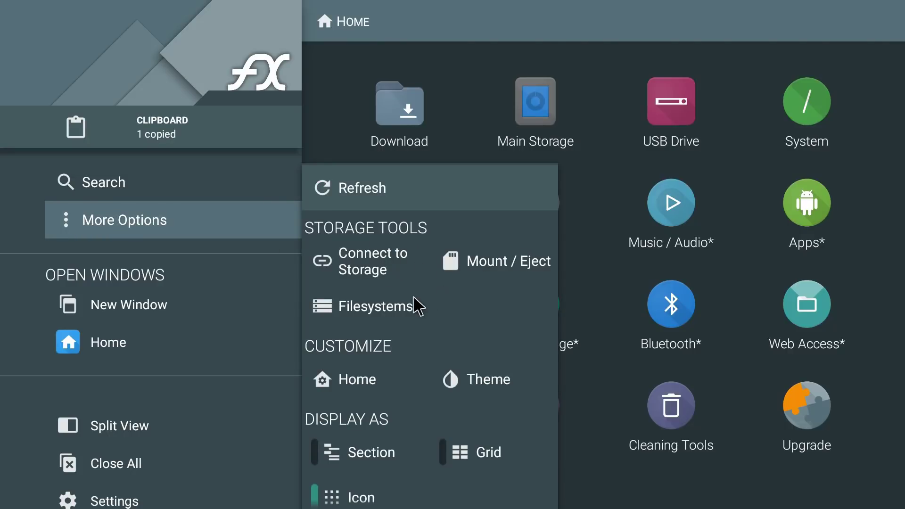
pyautogui.scroll(-1, 404, 310)
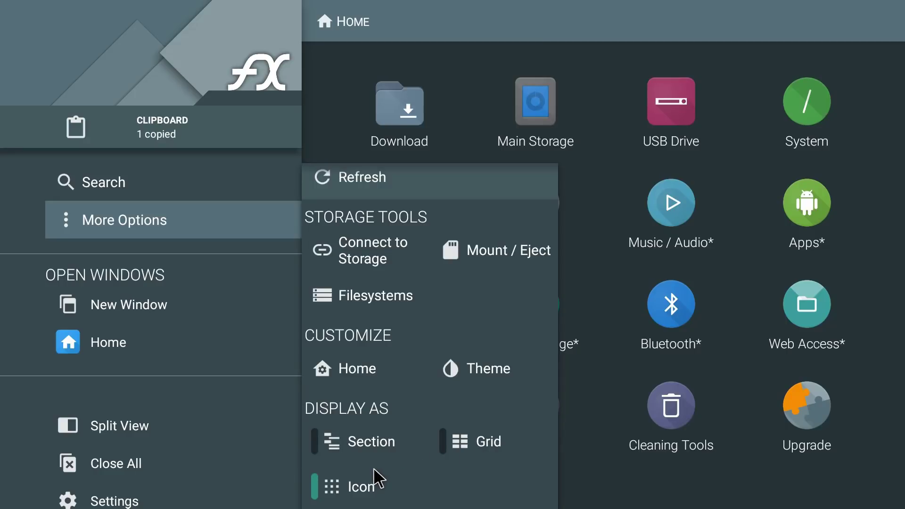
pyautogui.click(169, 260)
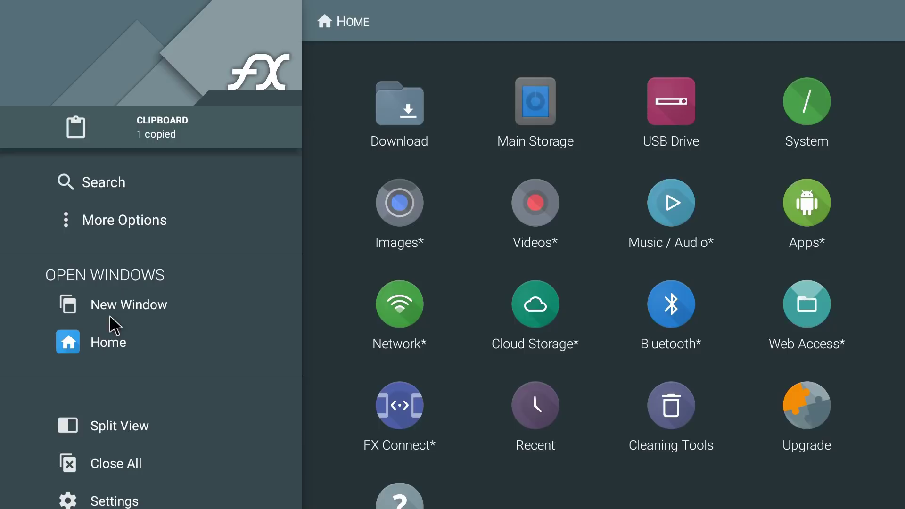
# Open a second window on Main Storage and switch back and forth between it and Home.
pyautogui.click(116, 302)
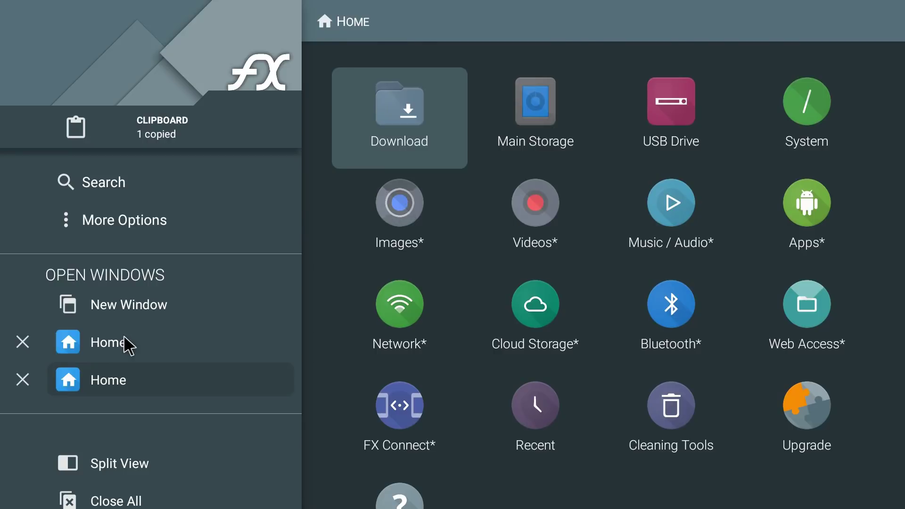
pyautogui.click(549, 106)
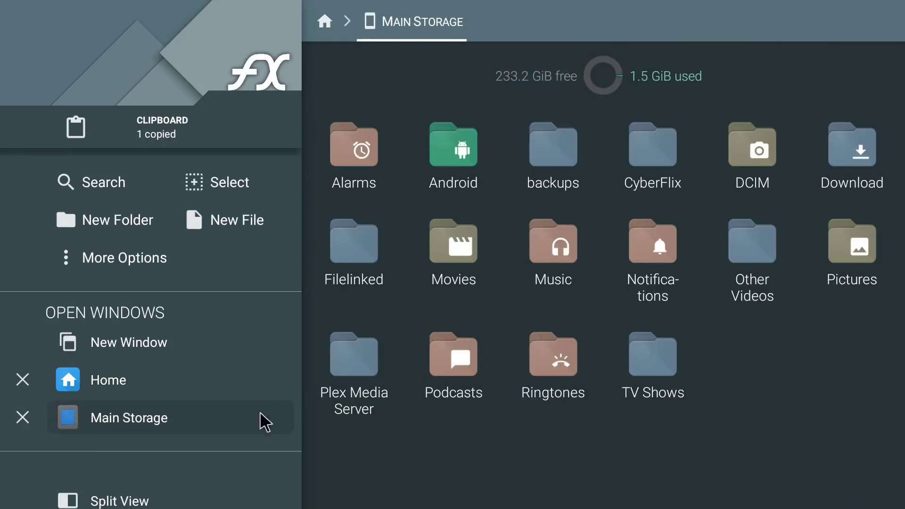
pyautogui.click(118, 383)
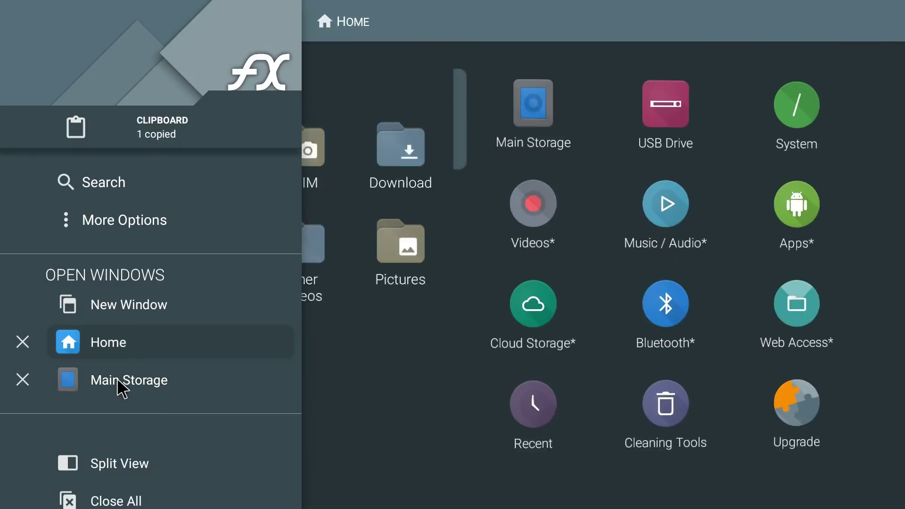
pyautogui.click(125, 374)
pyautogui.click(118, 380)
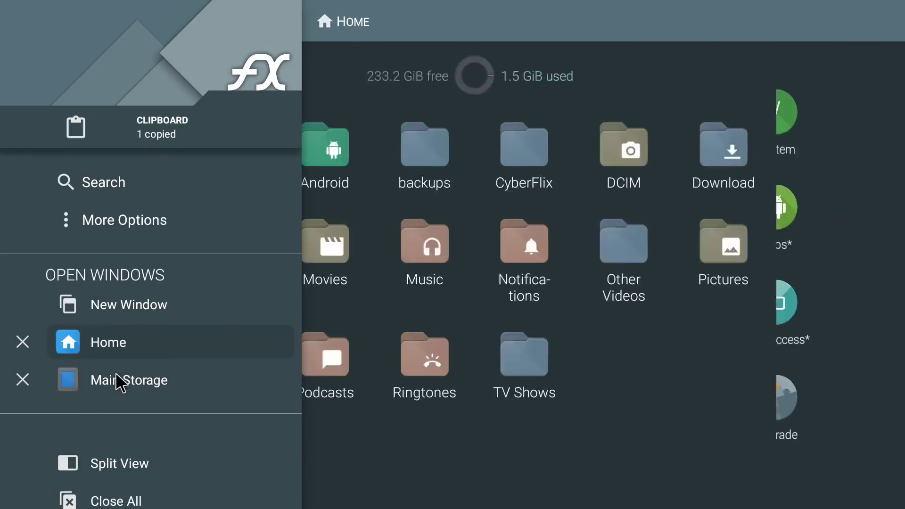
pyautogui.click(128, 381)
pyautogui.click(122, 381)
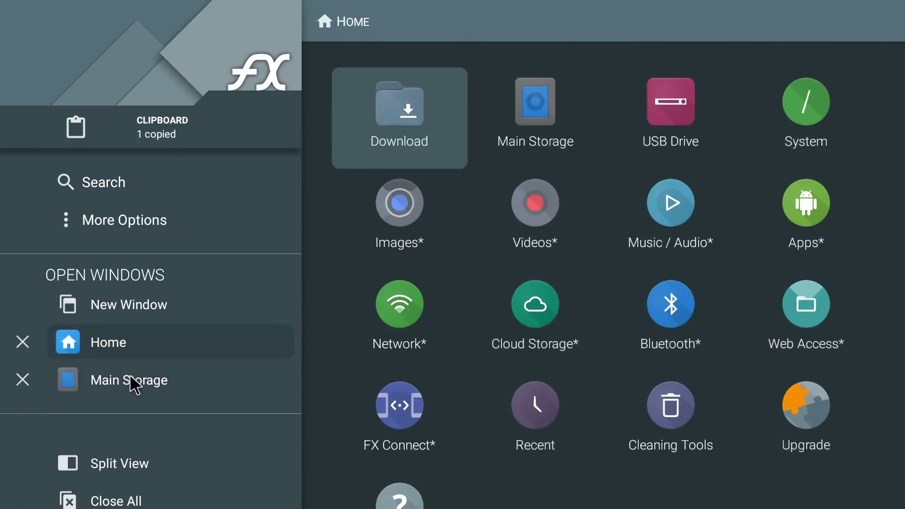
pyautogui.click(133, 383)
pyautogui.click(117, 368)
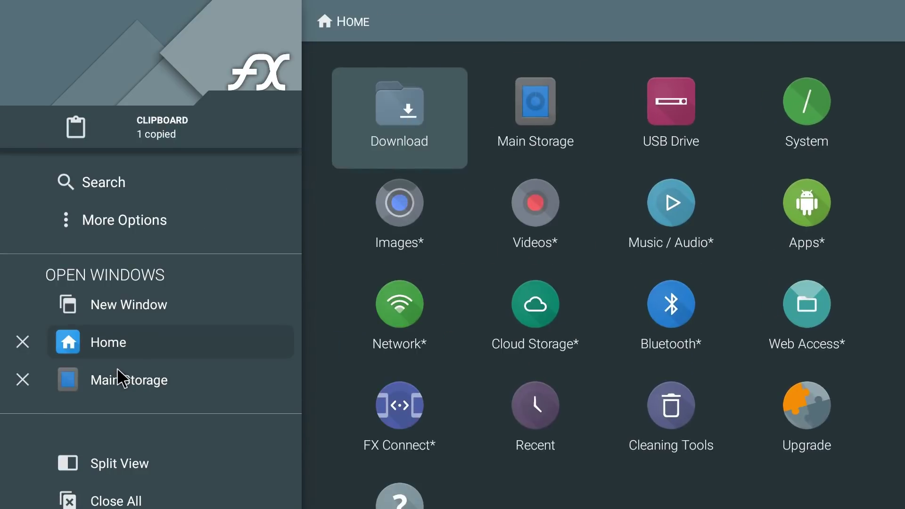
# Turn on Split View with Main Storage's Download folder on top and Pictures below.
pyautogui.click(125, 462)
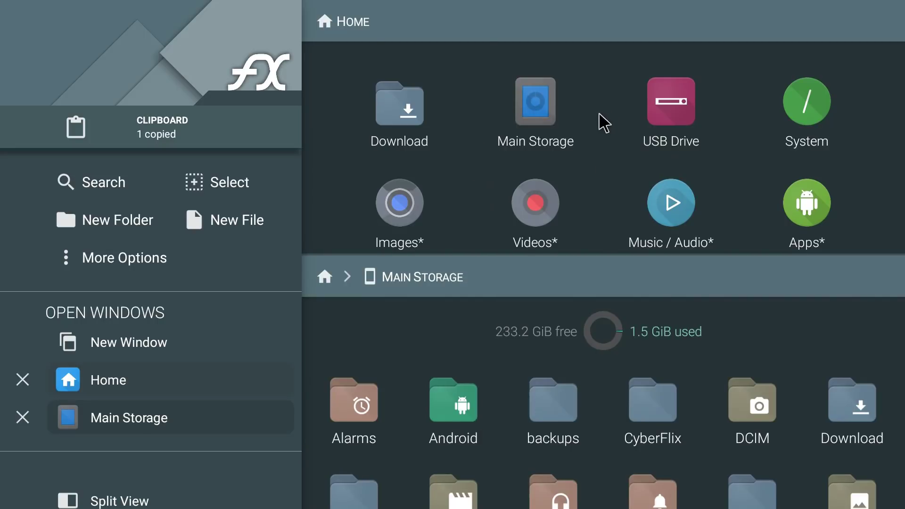
pyautogui.click(535, 102)
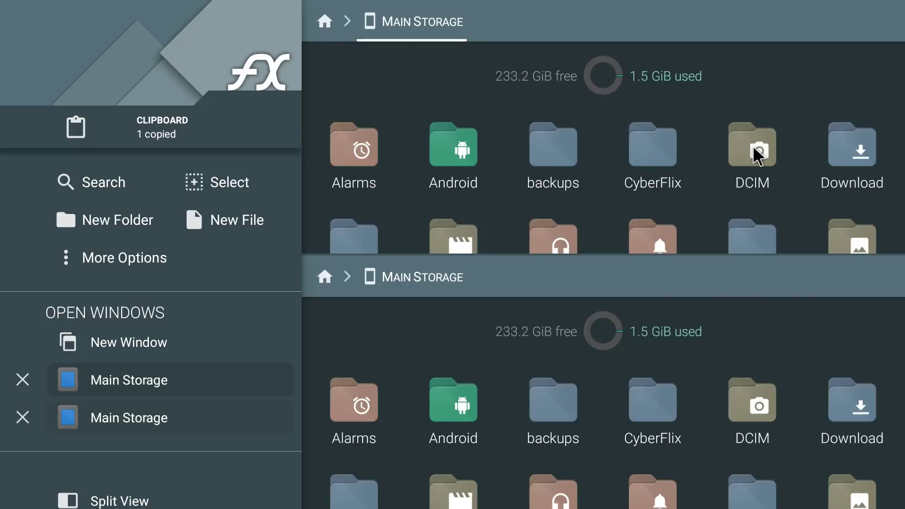
pyautogui.click(854, 151)
pyautogui.scroll(-2, 582, 352)
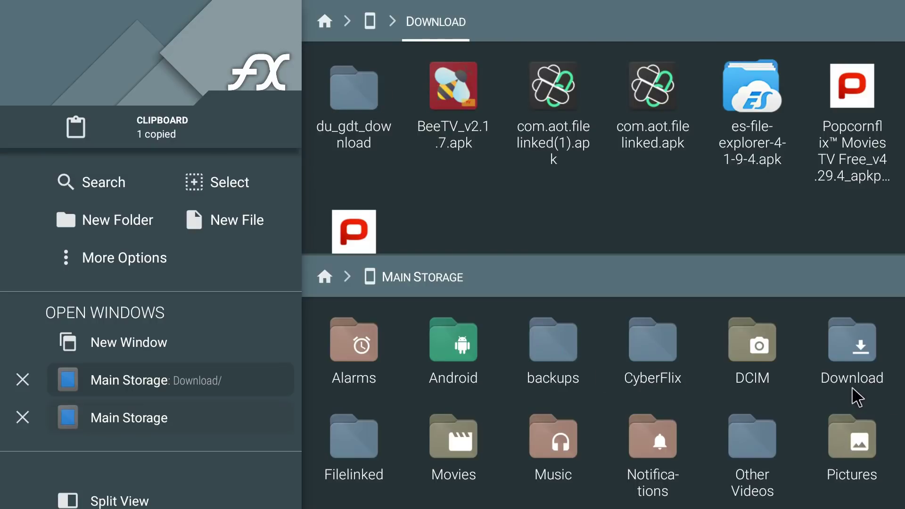
pyautogui.click(853, 442)
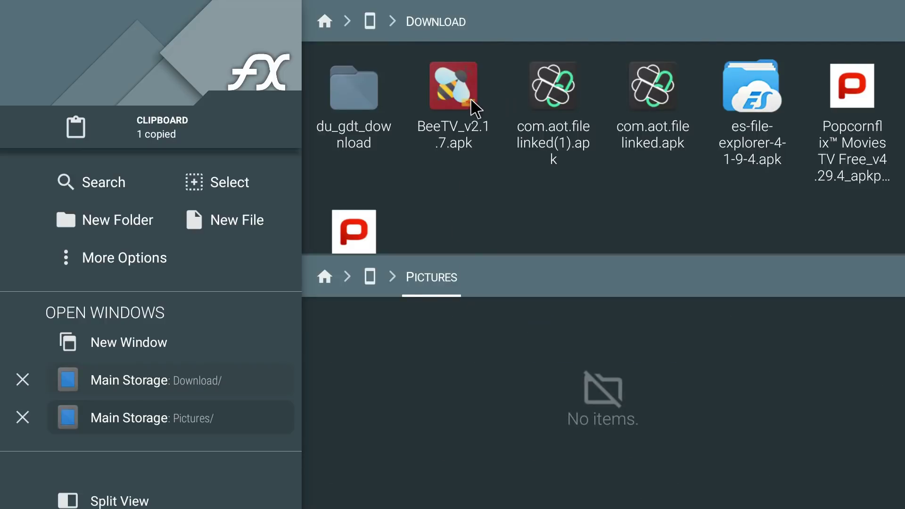
pyautogui.scroll(1, 327, 230)
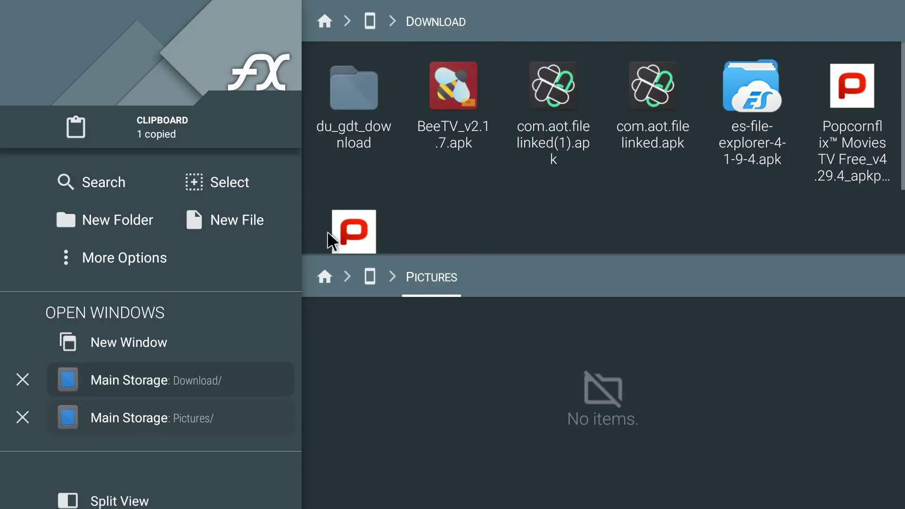
# Select BeeTV_v2.1.7.apk in Download, copy it, and paste it from the Clipboard into Pictures.
pyautogui.click(221, 174)
pyautogui.click(449, 97)
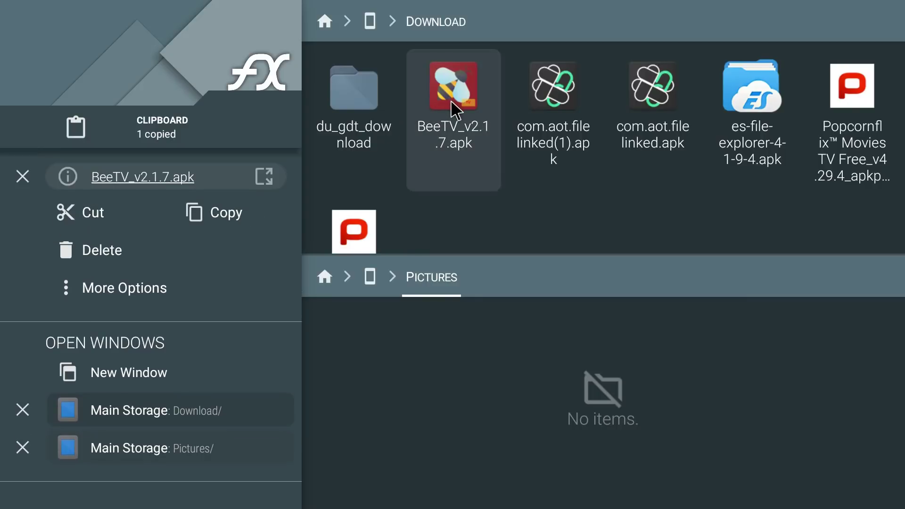
pyautogui.click(233, 212)
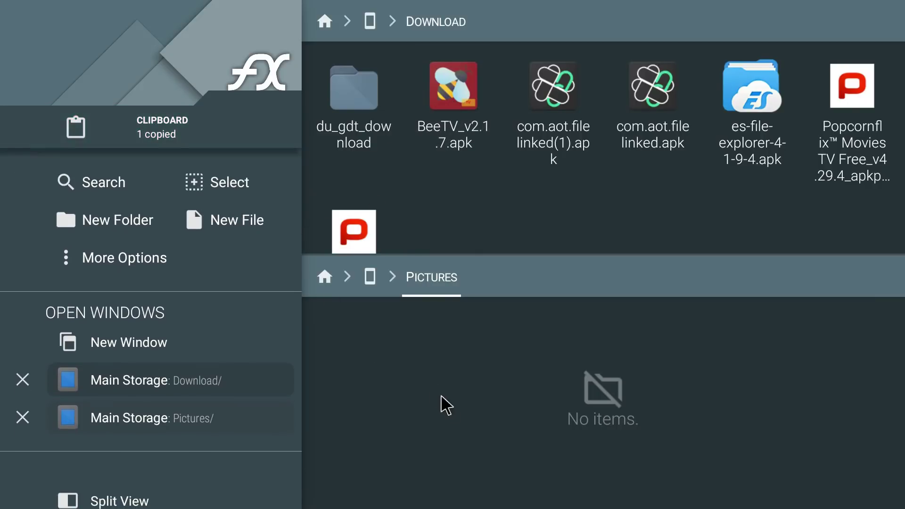
pyautogui.click(152, 420)
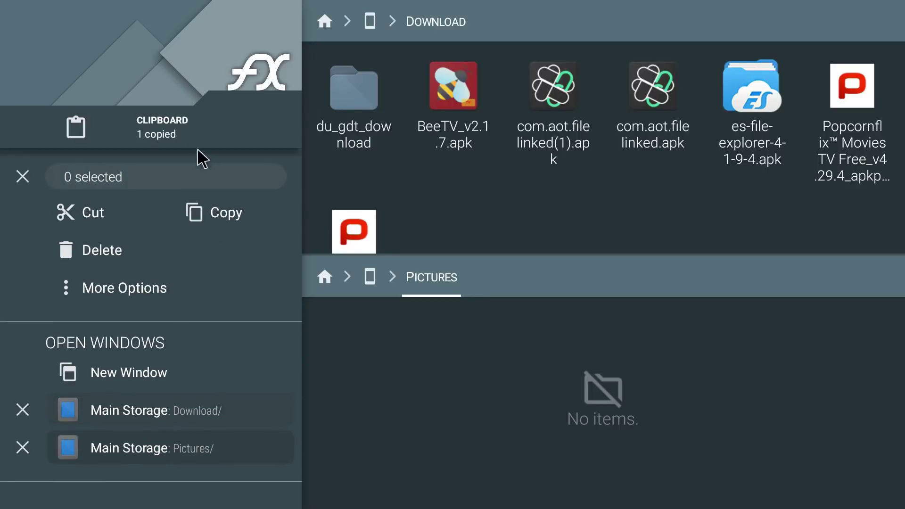
pyautogui.click(169, 127)
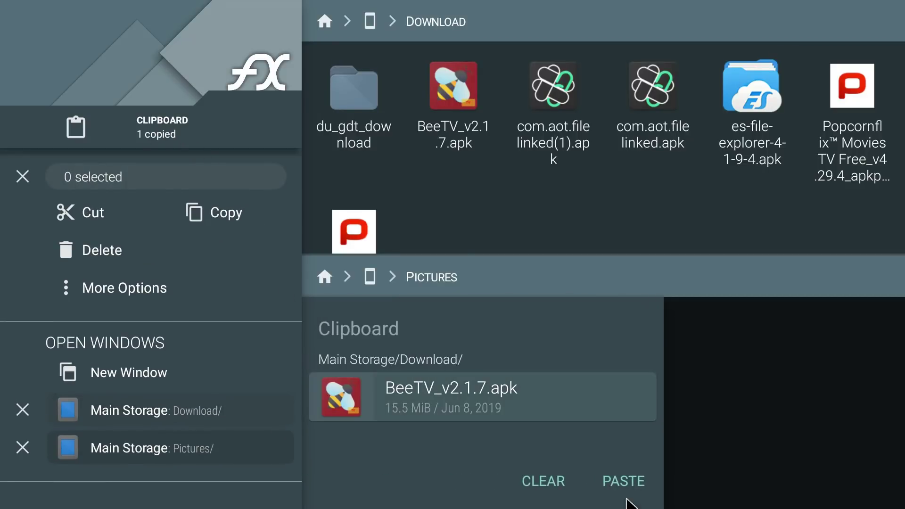
pyautogui.click(623, 480)
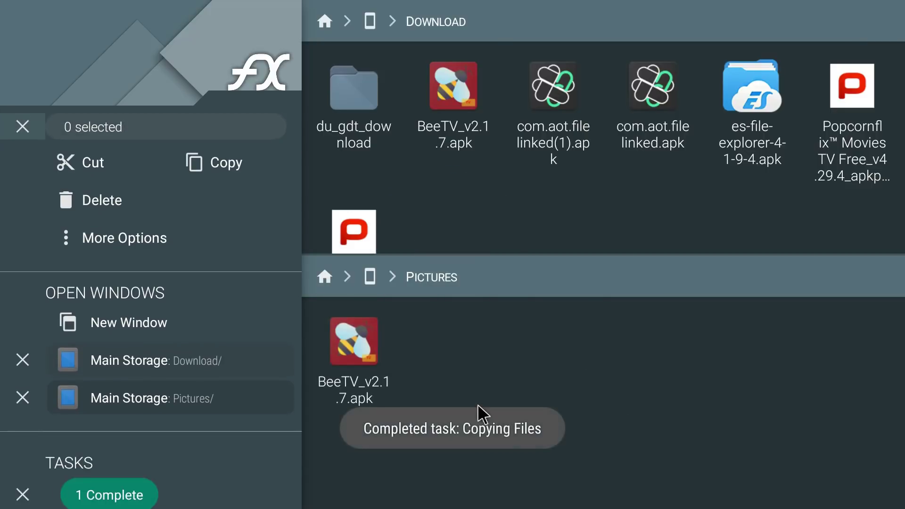
pyautogui.press('Down')
pyautogui.press('Down')
pyautogui.press('Down')
pyautogui.press('Down')
pyautogui.press('Down')
pyautogui.press('Down')
pyautogui.press('Down')
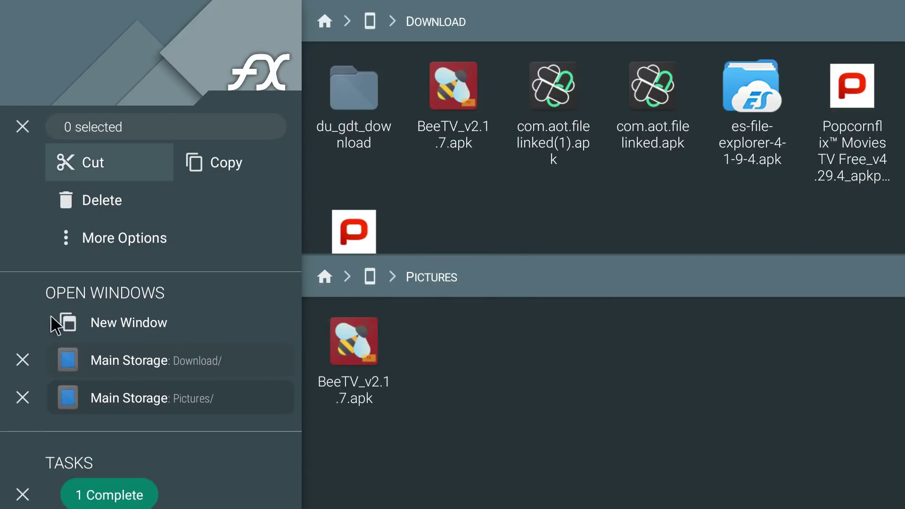
pyautogui.press('Down')
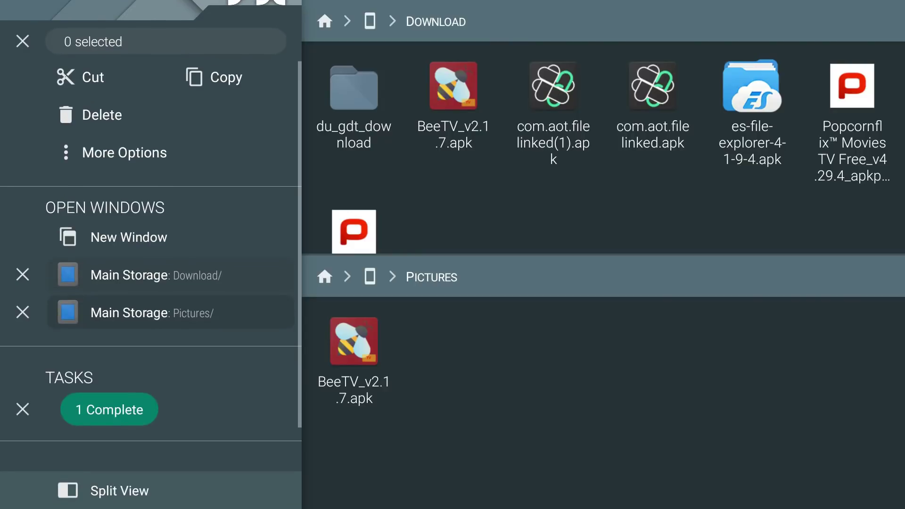
pyautogui.scroll(-2, 190, 349)
pyautogui.scroll(4, 56, 198)
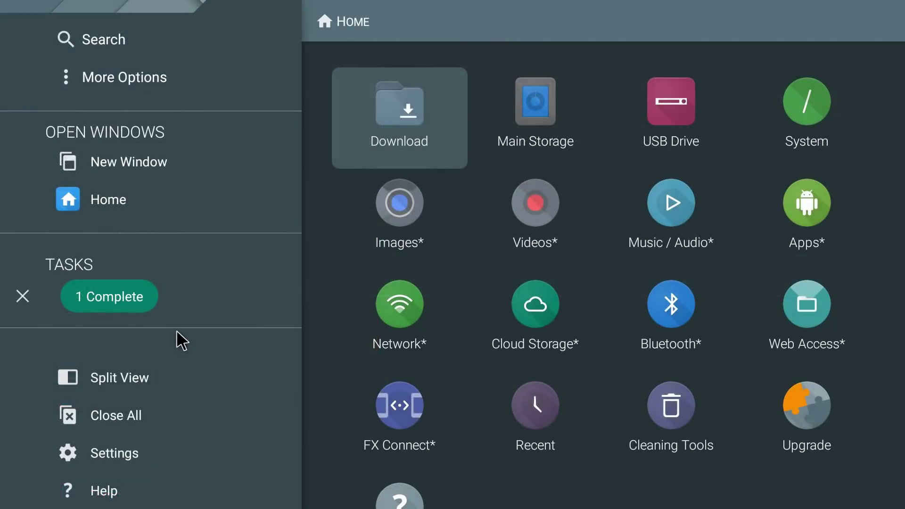
# Review the FX Settings page, then return to the Android TV home screen.
pyautogui.click(101, 457)
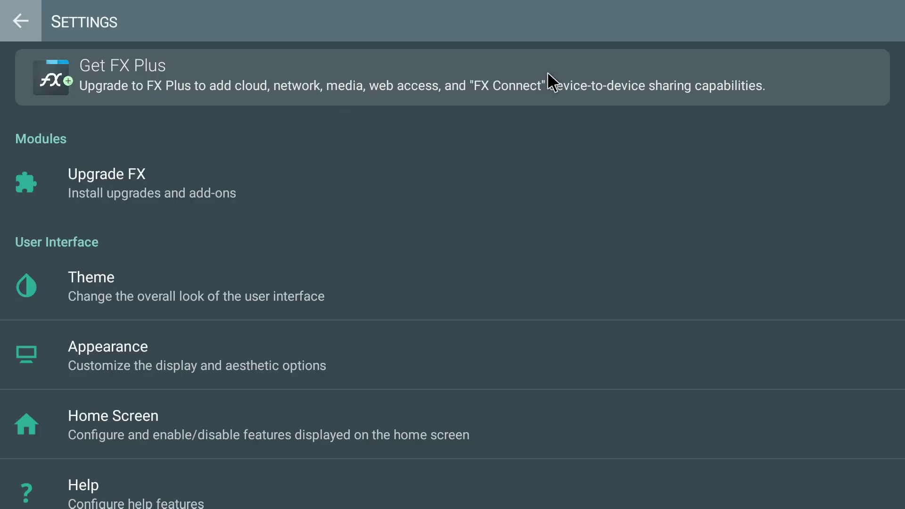
pyautogui.press('Home')
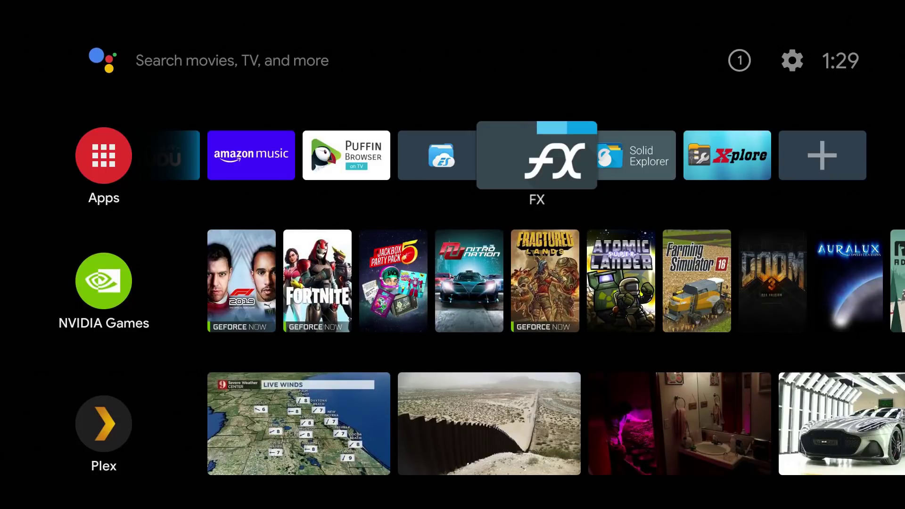
# Highlight the Solid Explorer tile beside FX and launch it.
pyautogui.press('Right')
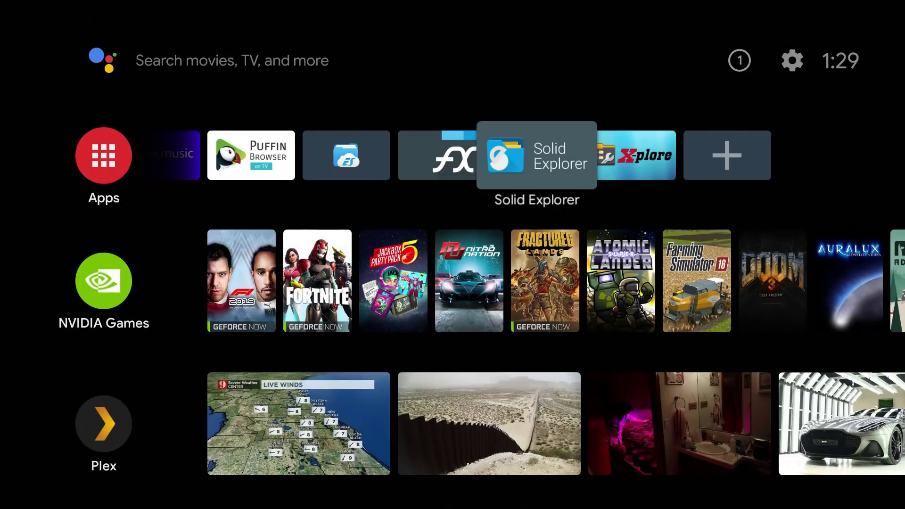
pyautogui.press('Return')
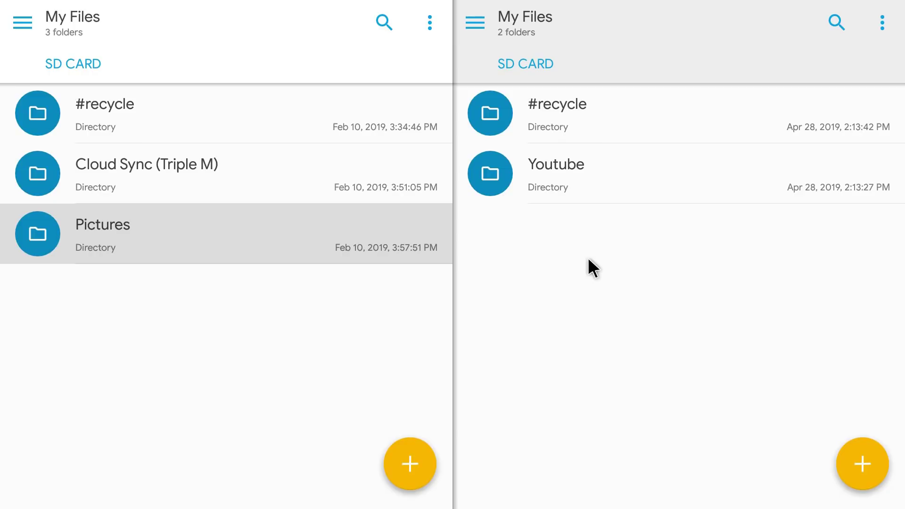
# Scroll through the drawer's Storages list and open the second SD Card in the left pane.
pyautogui.click(25, 24)
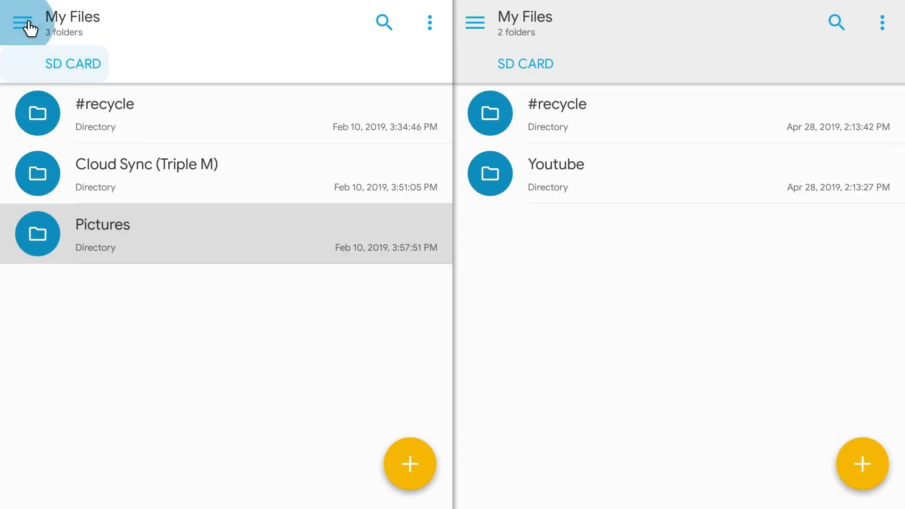
pyautogui.scroll(5, 146, 154)
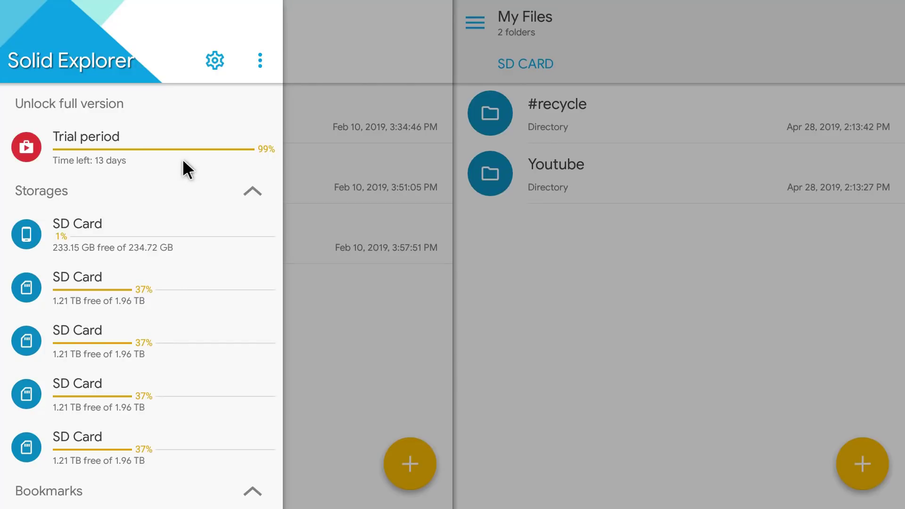
pyautogui.scroll(-2, 179, 153)
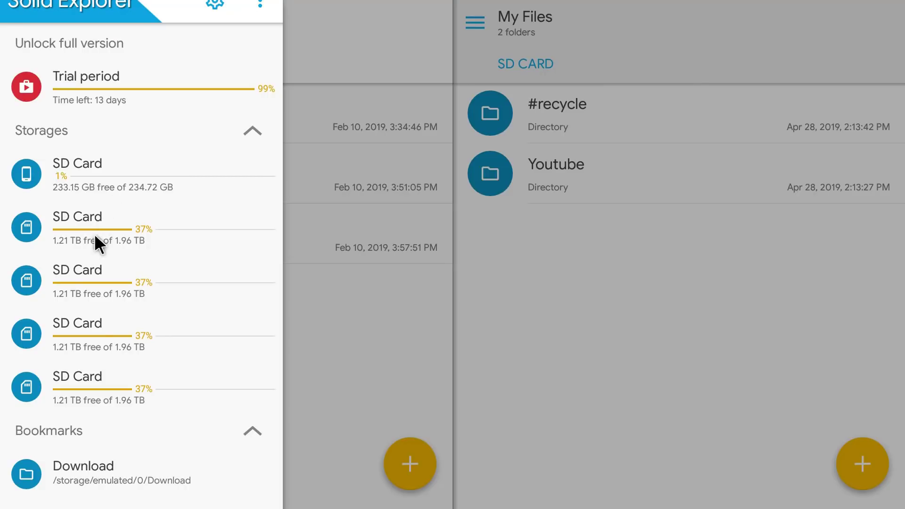
pyautogui.scroll(-2, 114, 271)
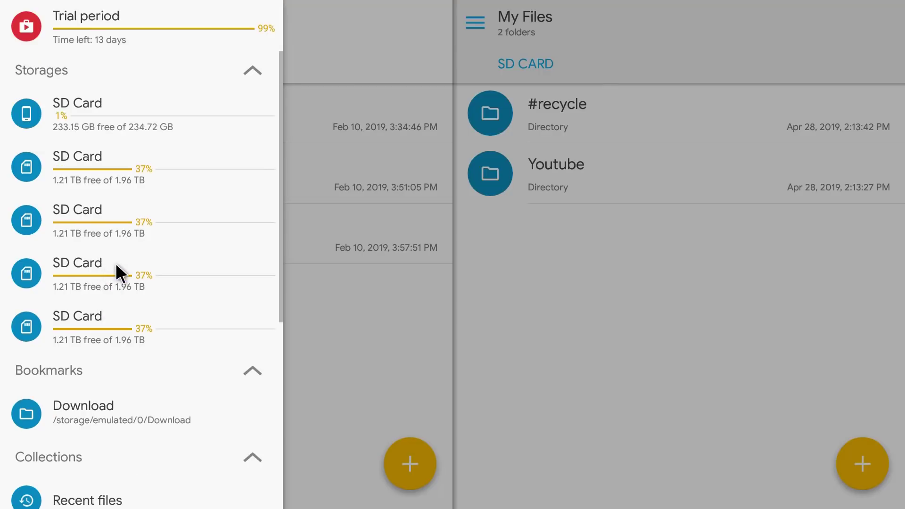
pyautogui.scroll(2, 141, 221)
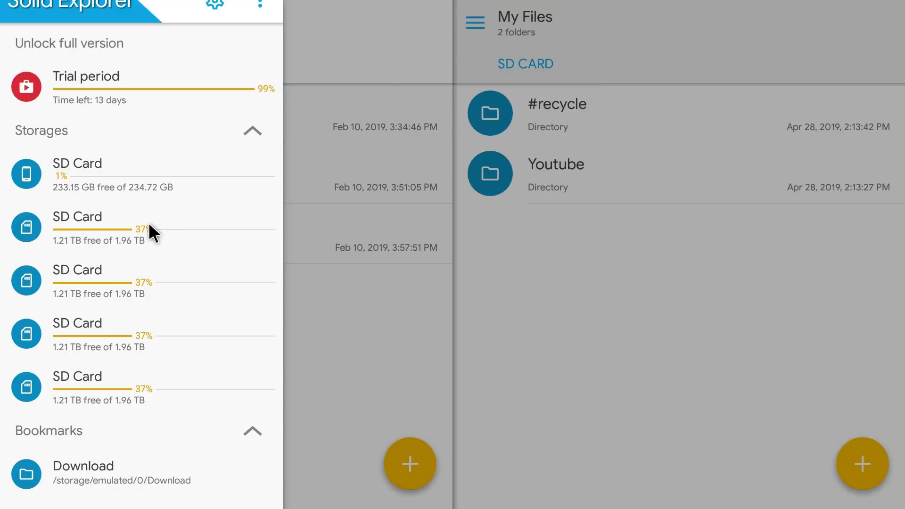
pyautogui.scroll(3, 149, 222)
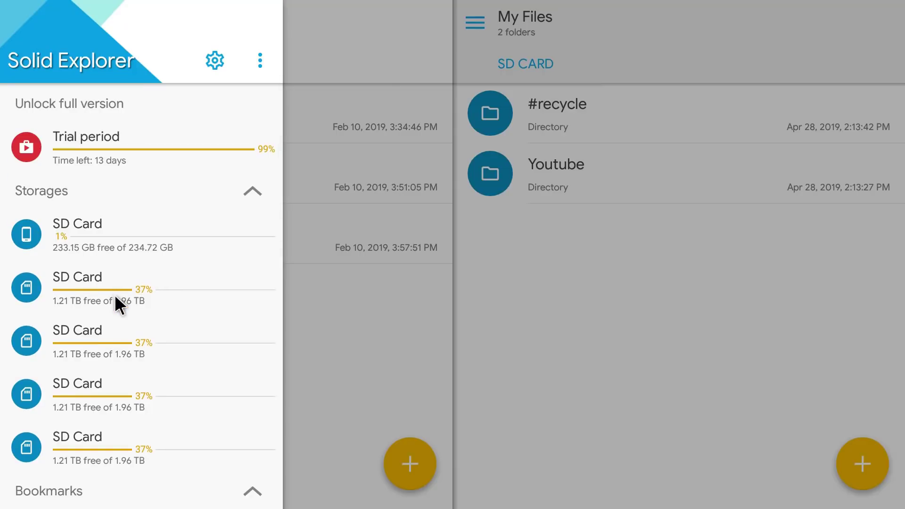
pyautogui.click(100, 290)
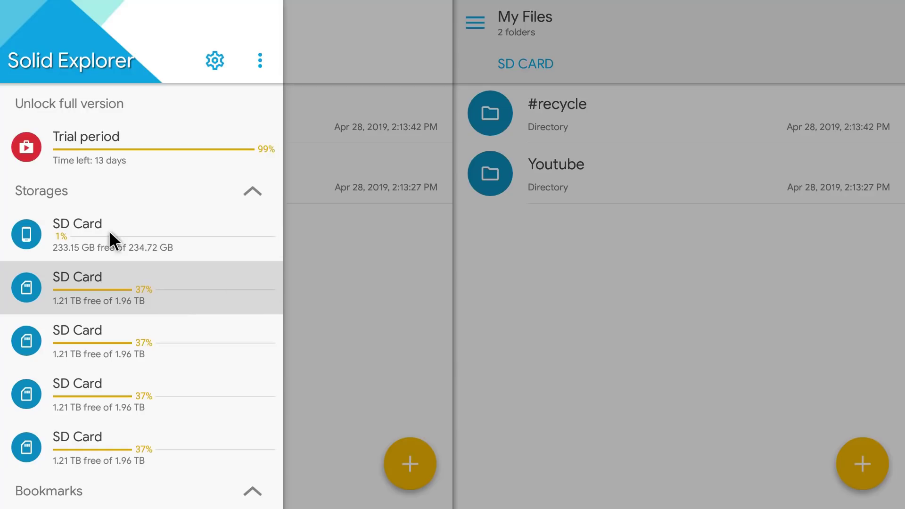
# Open the SD Card's Download folder and copy Popcornflix (1).apk into the empty DCIM folder.
pyautogui.click(109, 230)
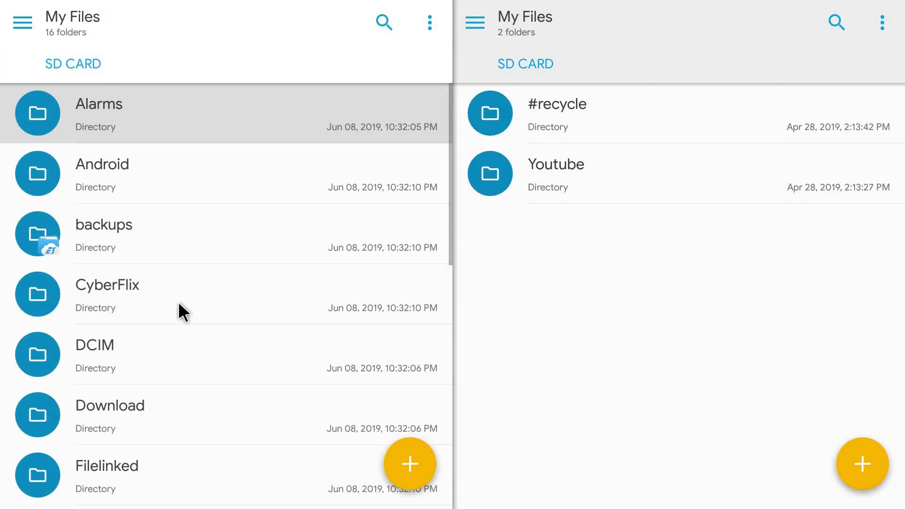
pyautogui.scroll(-1, 151, 346)
pyautogui.click(160, 320)
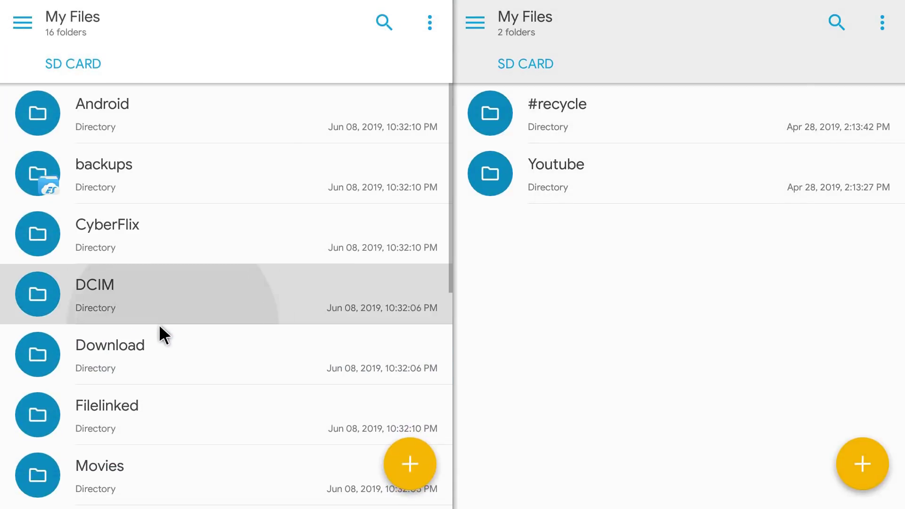
pyautogui.click(156, 346)
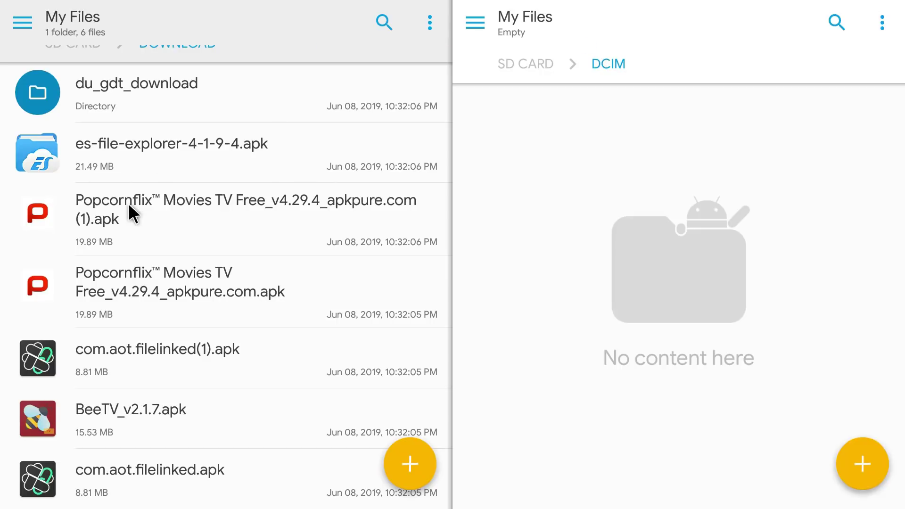
pyautogui.moveTo(129, 206); pyautogui.dragTo(693, 224)
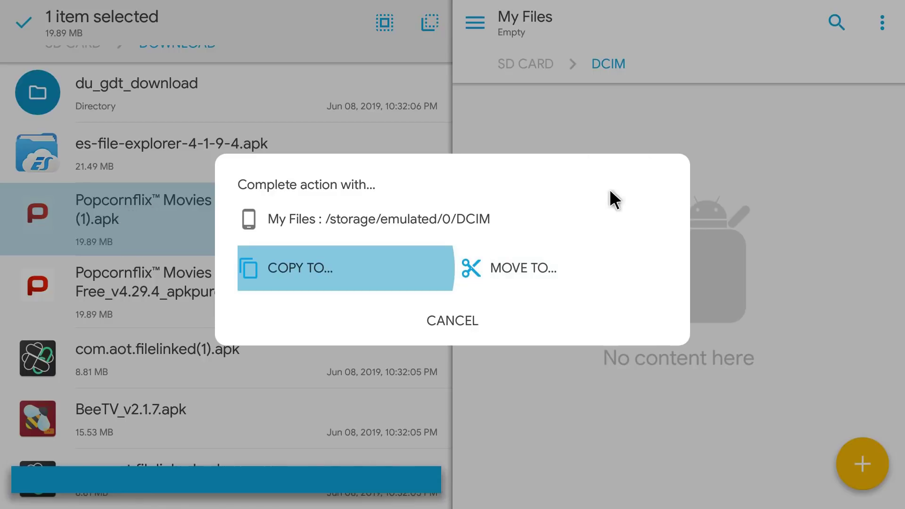
pyautogui.click(388, 274)
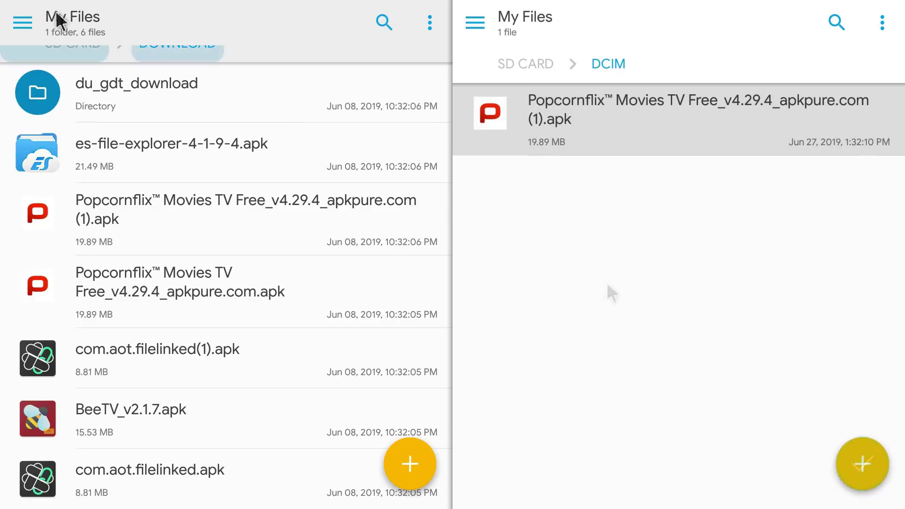
# Open Solid Explorer's navigation drawer and browse its storages, bookmarks, Collections and Toolbox.
pyautogui.click(29, 24)
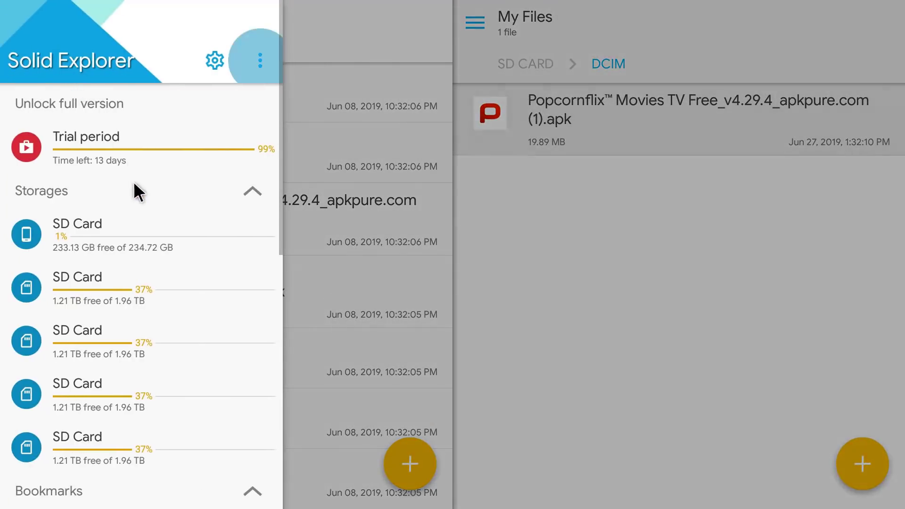
pyautogui.scroll(-5, 135, 195)
pyautogui.scroll(1, 155, 207)
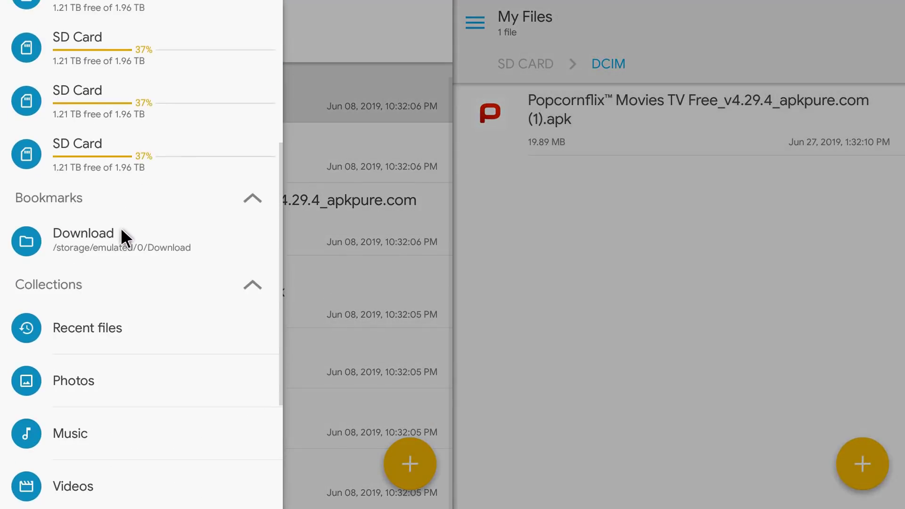
pyautogui.scroll(-3, 155, 210)
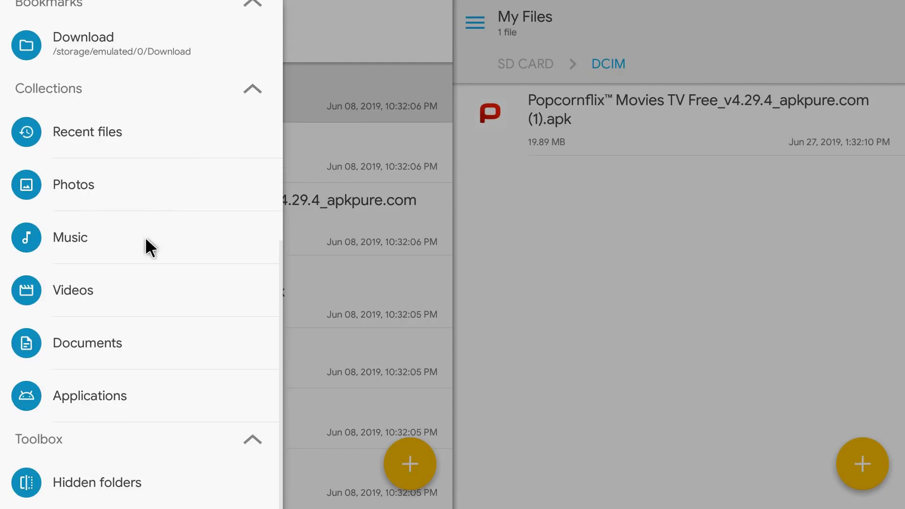
pyautogui.scroll(3, 148, 245)
pyautogui.scroll(-3, 176, 404)
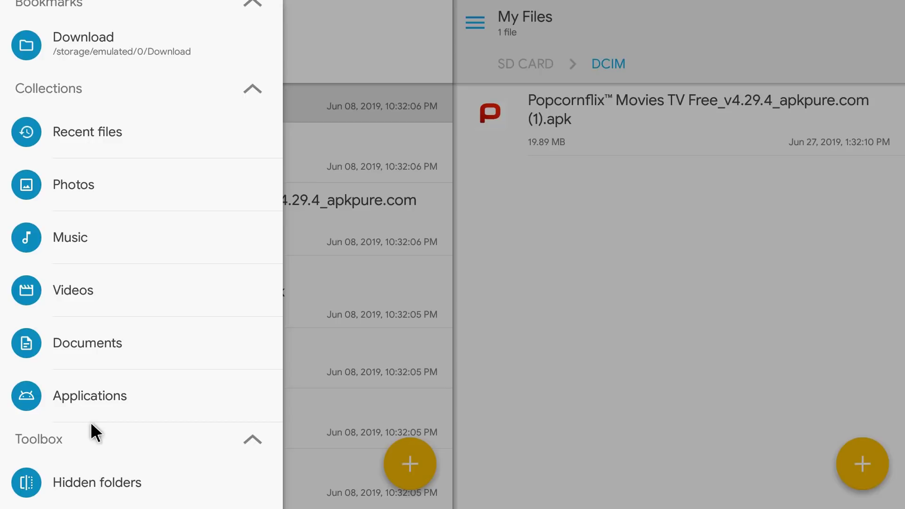
pyautogui.click(83, 479)
pyautogui.press('Escape')
pyautogui.scroll(1, 122, 132)
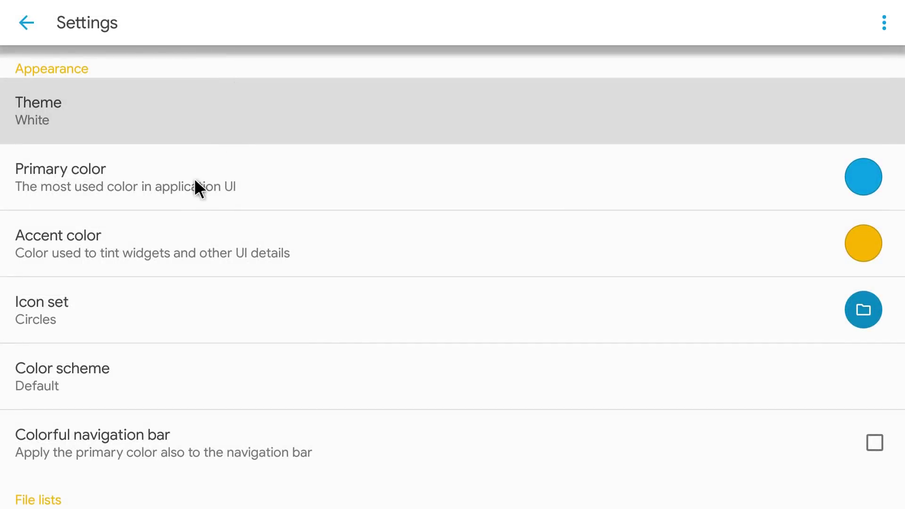
pyautogui.scroll(-4, 207, 220)
pyautogui.scroll(-10, 212, 217)
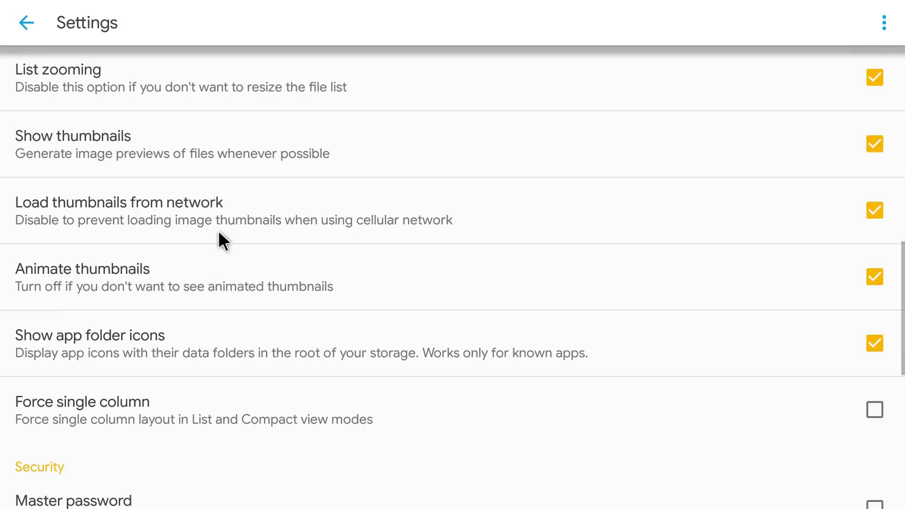
pyautogui.scroll(-5, 219, 230)
pyautogui.scroll(-1, 227, 236)
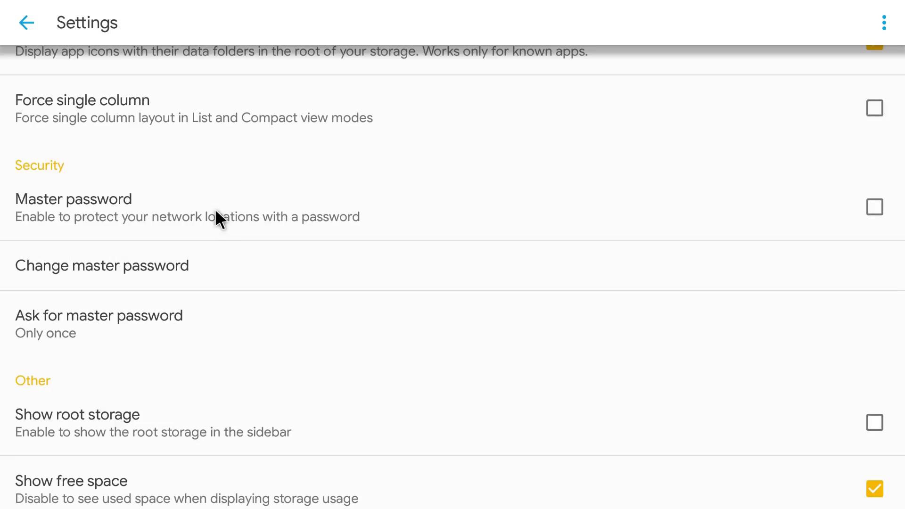
pyautogui.scroll(-3, 244, 259)
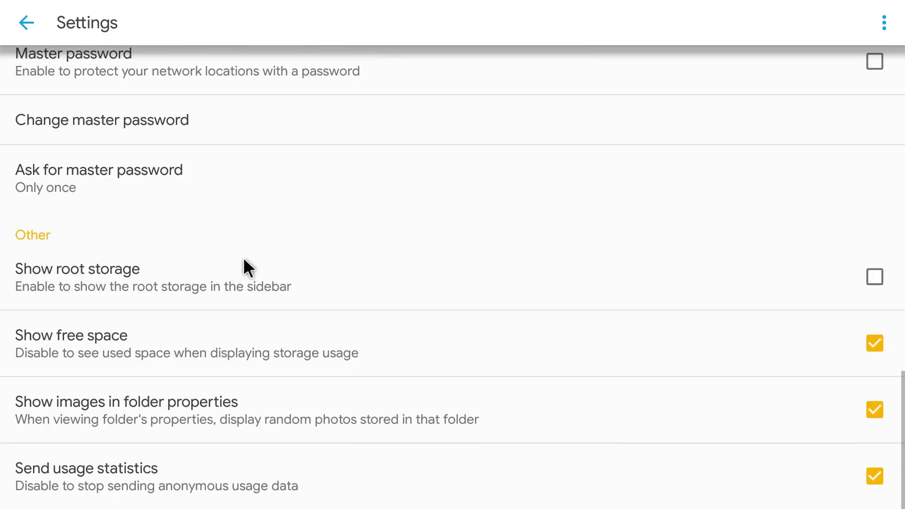
# Leave Settings, close the drawer, and bring up the + menu for new items in DCIM.
pyautogui.click(25, 23)
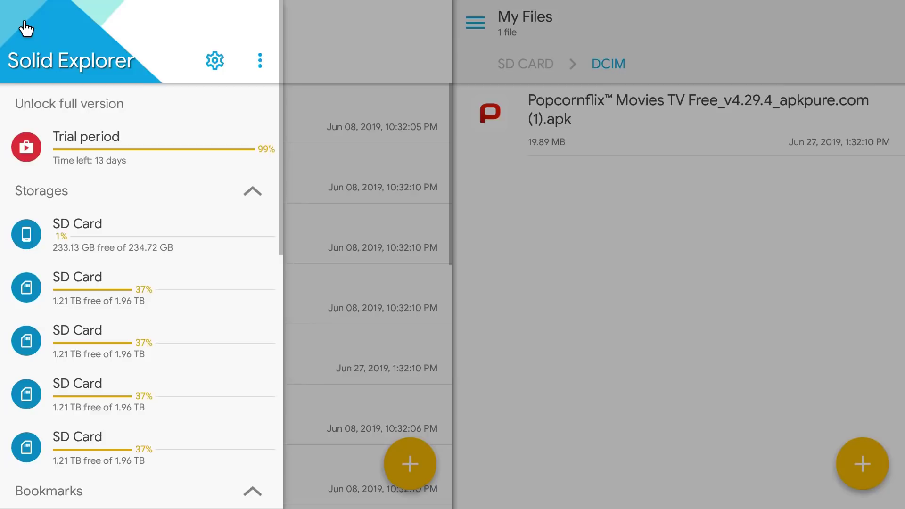
pyautogui.click(563, 70)
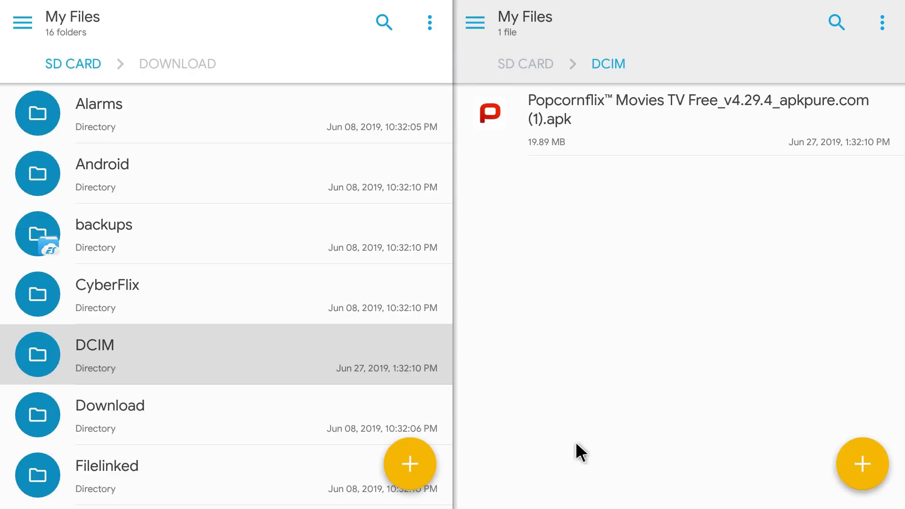
pyautogui.click(869, 469)
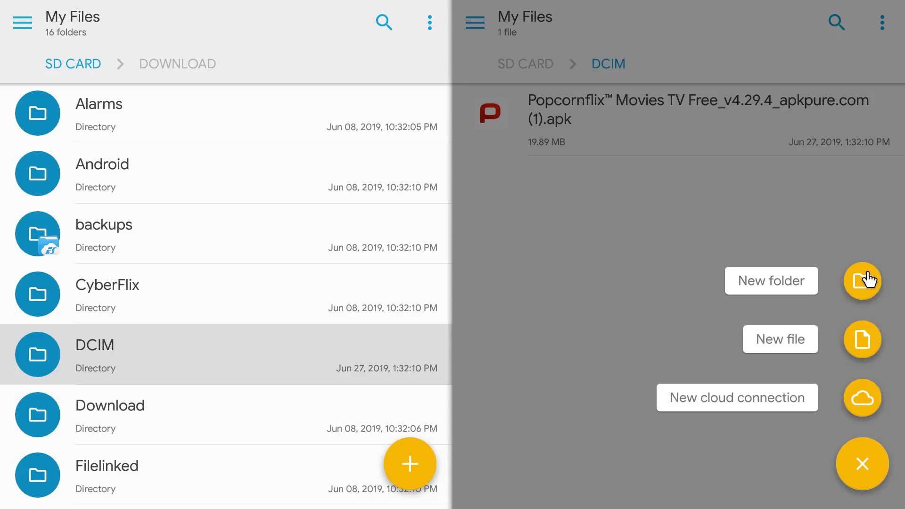
pyautogui.click(856, 344)
# Start a new cloud connection and review connection types from Google Drive through MediaFire.
pyautogui.click(869, 405)
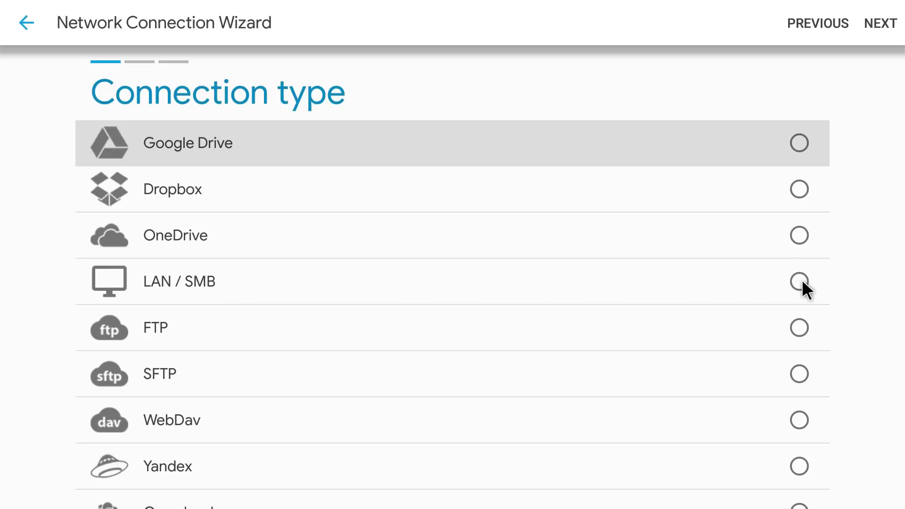
pyautogui.scroll(-3, 790, 234)
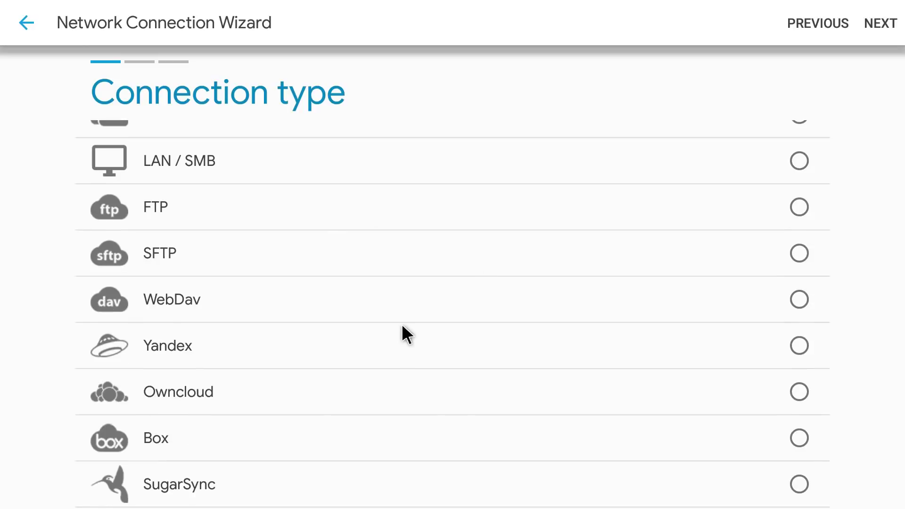
pyautogui.scroll(-2, 404, 328)
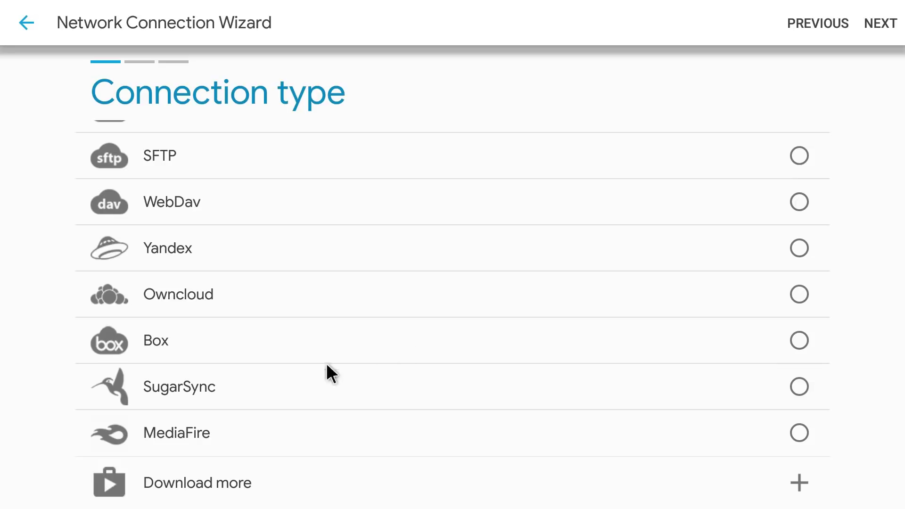
# View the Download more Play Store results, then return to the Android TV home screen.
pyautogui.click(636, 503)
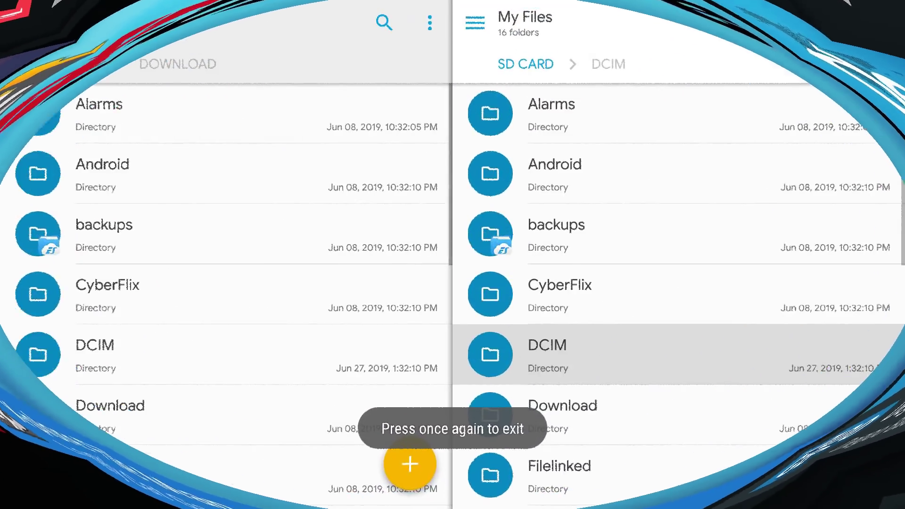
pyautogui.press('Escape')
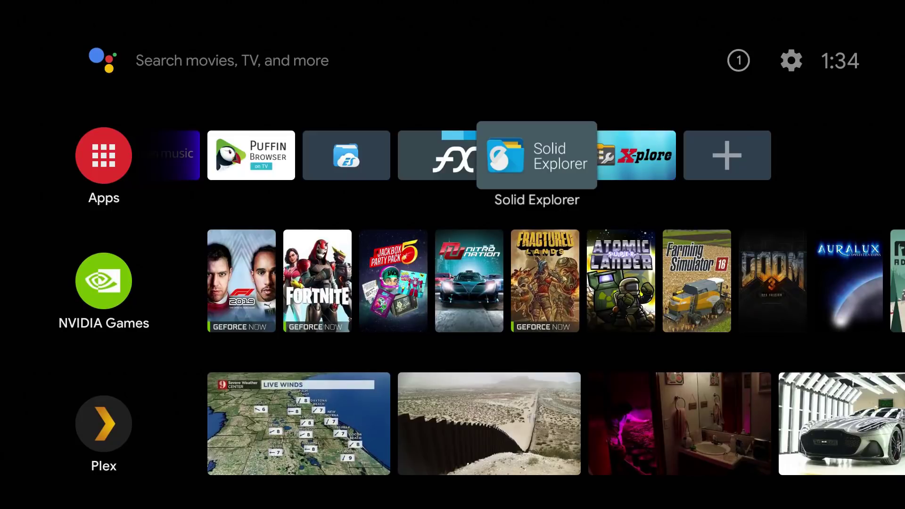
# Launch X-plore from the Android TV apps row.
pyautogui.press('Right')
pyautogui.press('Return')
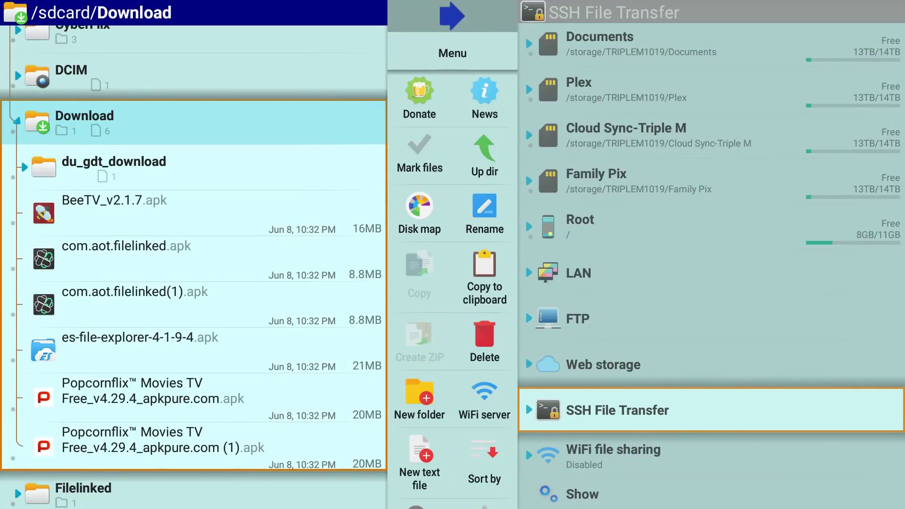
# Check the Download folder's details, then go up and scroll the tree to the top.
pyautogui.scroll(1, 646, 151)
pyautogui.press('Escape')
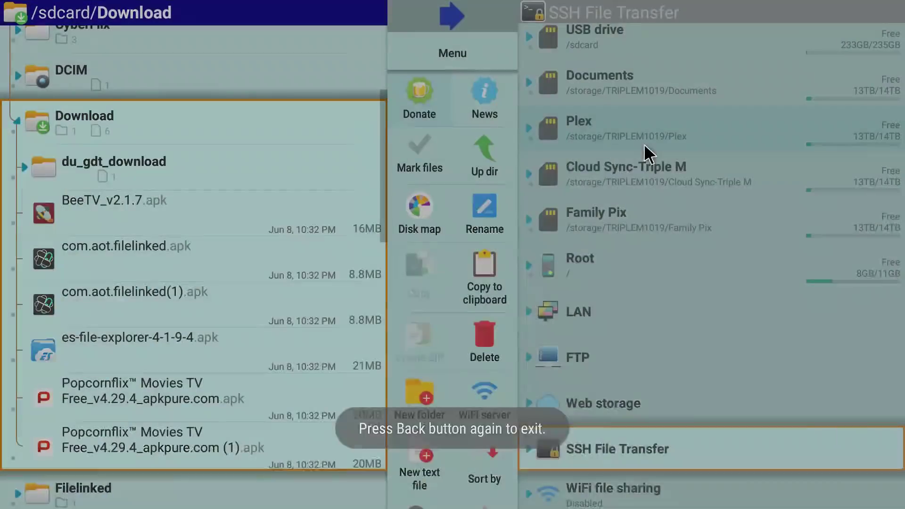
pyautogui.click(445, 54)
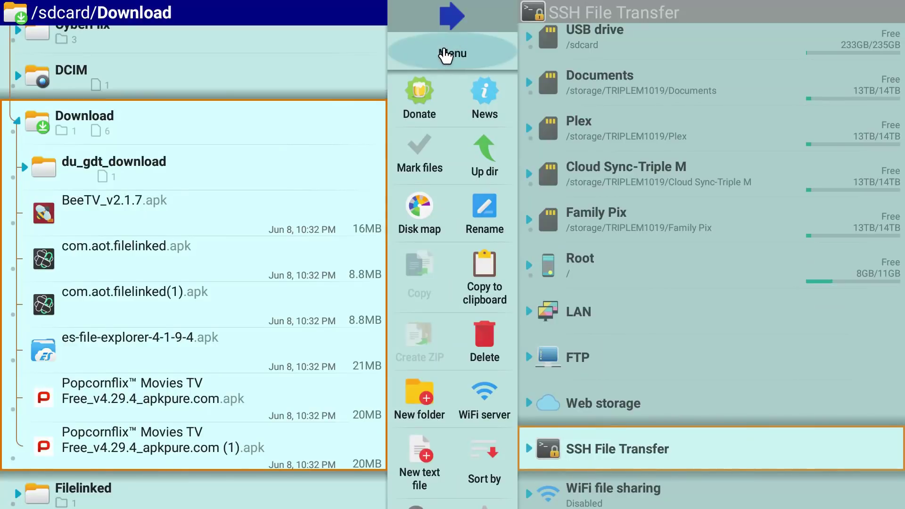
pyautogui.click(15, 119)
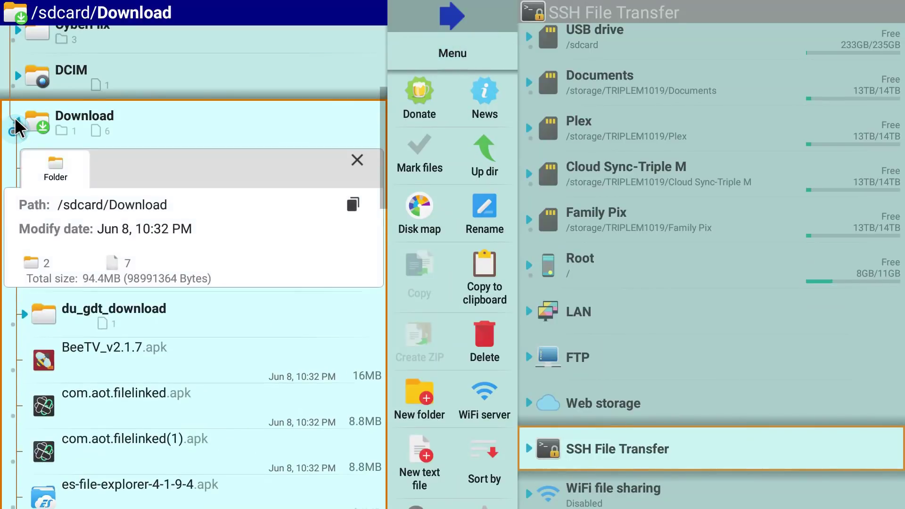
pyautogui.click(15, 117)
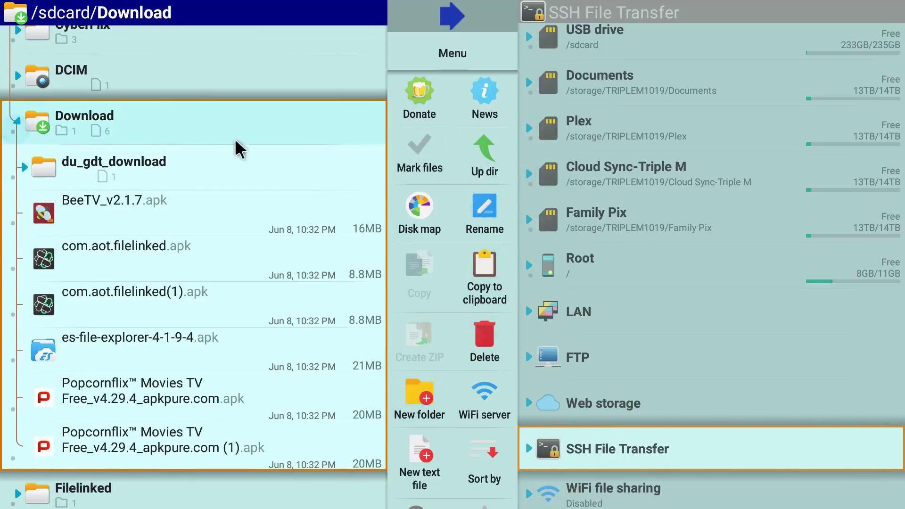
pyautogui.click(490, 154)
pyautogui.scroll(4, 230, 204)
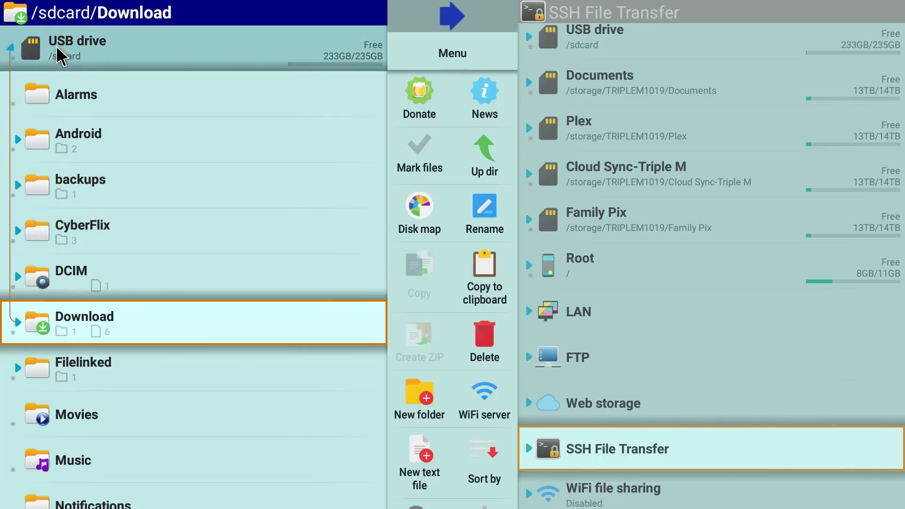
pyautogui.scroll(1, 672, 245)
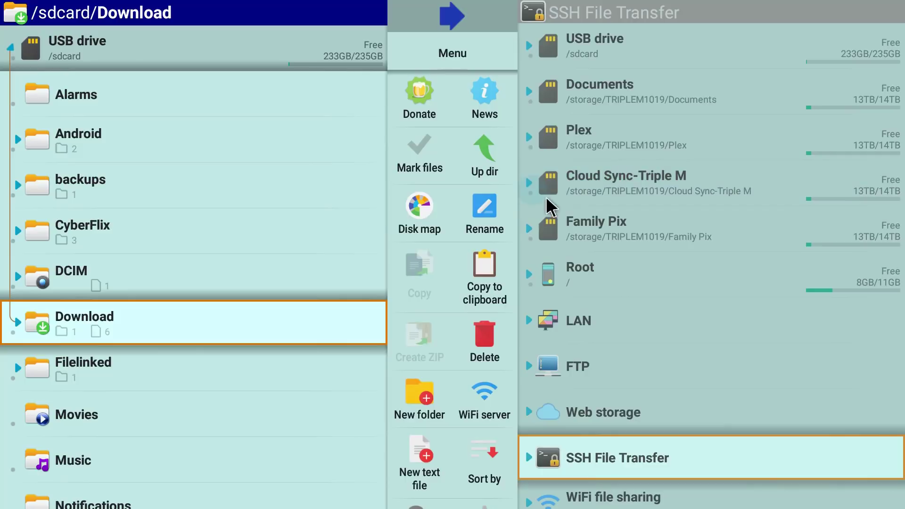
# View and close the storage details for Cloud Sync-Triple M.
pyautogui.click(529, 191)
pyautogui.scroll(-1, 613, 141)
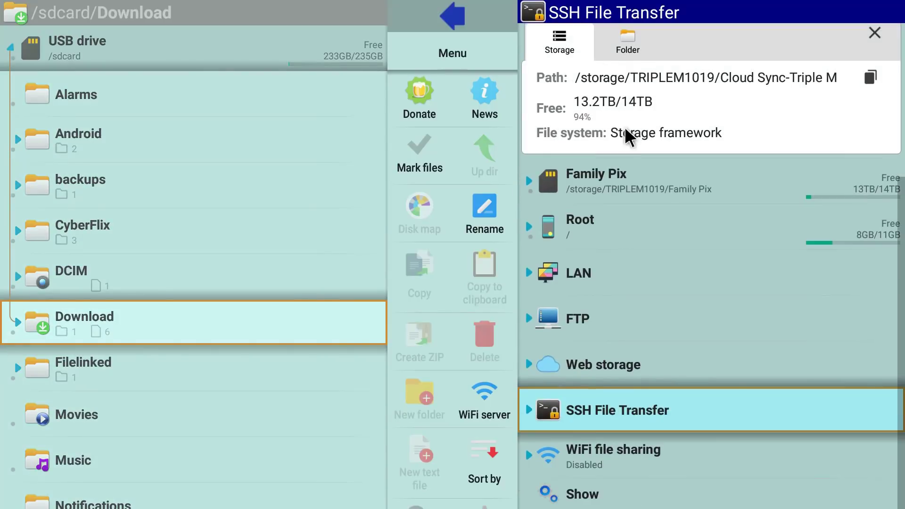
pyautogui.scroll(3, 627, 135)
pyautogui.click(529, 191)
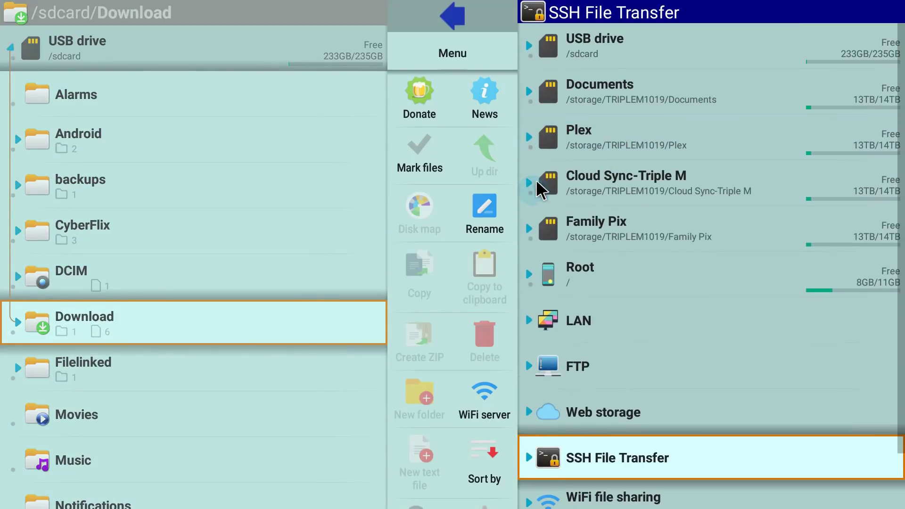
# Open the Plex storage and its Movies folder to list the genre subfolders.
pyautogui.click(529, 139)
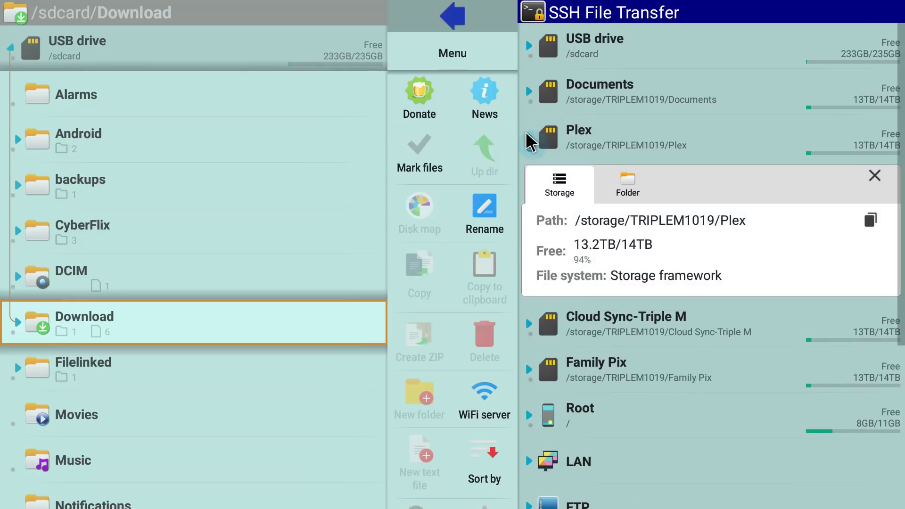
pyautogui.click(595, 140)
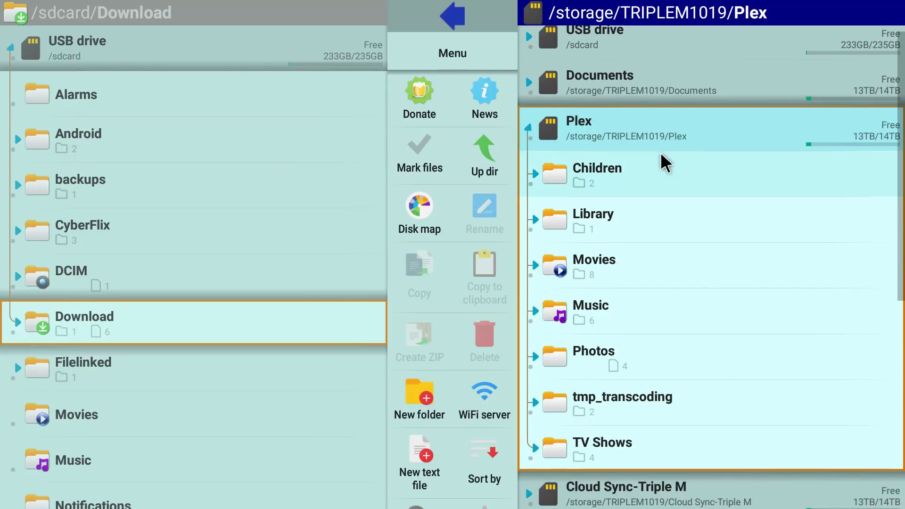
pyautogui.scroll(1, 661, 156)
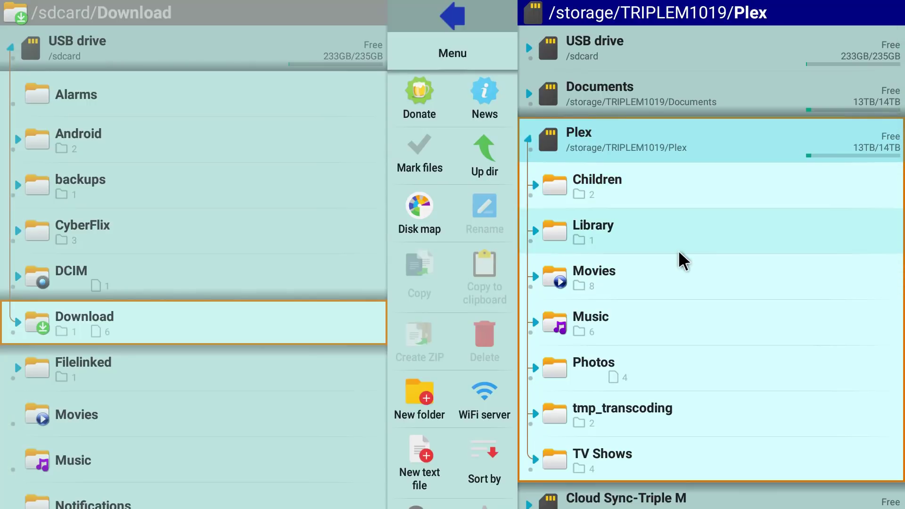
pyautogui.click(663, 287)
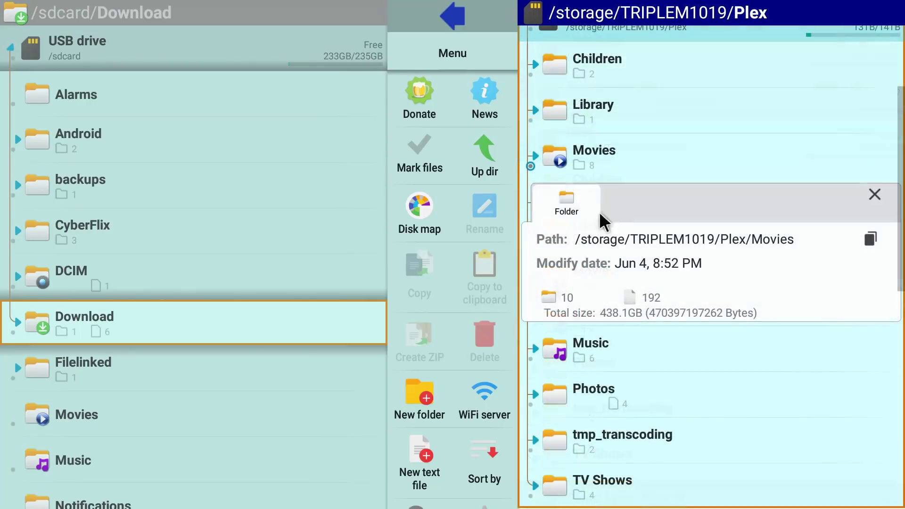
pyautogui.click(604, 151)
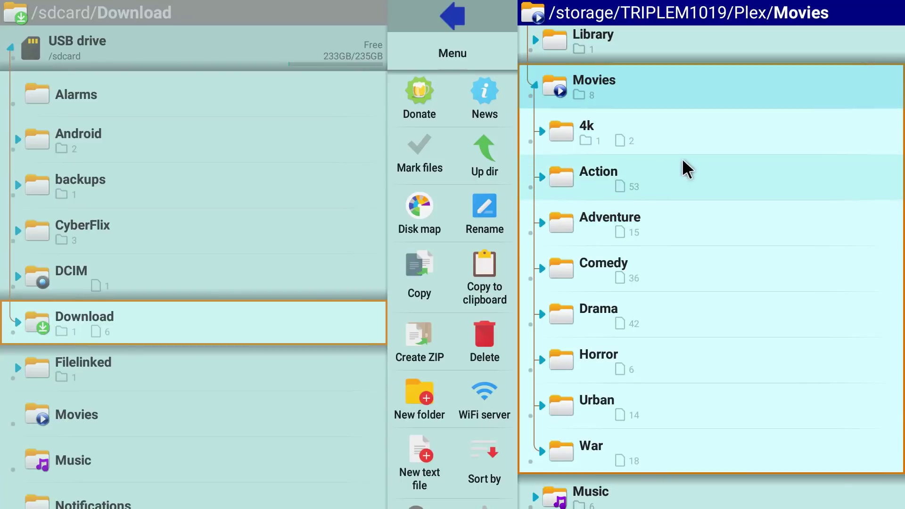
# Browse the Comedy movies folder, then collapse back to the Plex storage level.
pyautogui.click(692, 258)
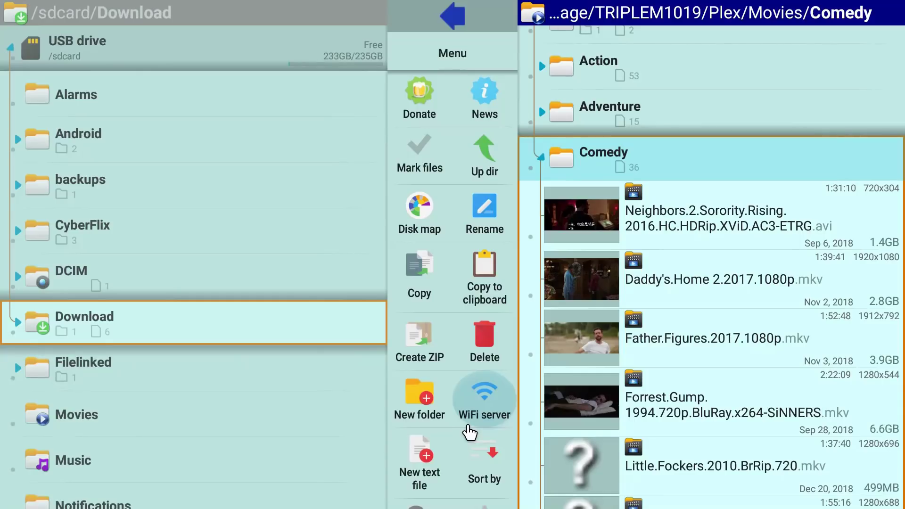
pyautogui.scroll(-10, 687, 343)
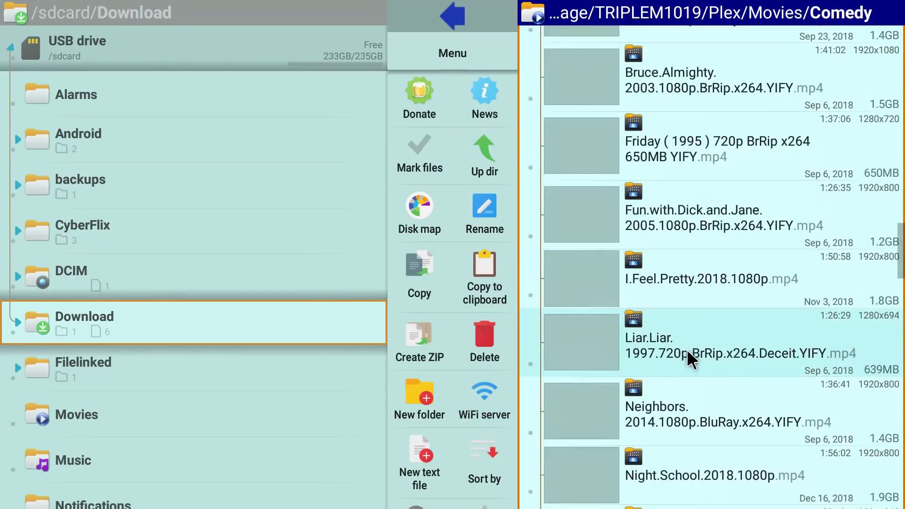
pyautogui.scroll(15, 687, 349)
pyautogui.click(497, 35)
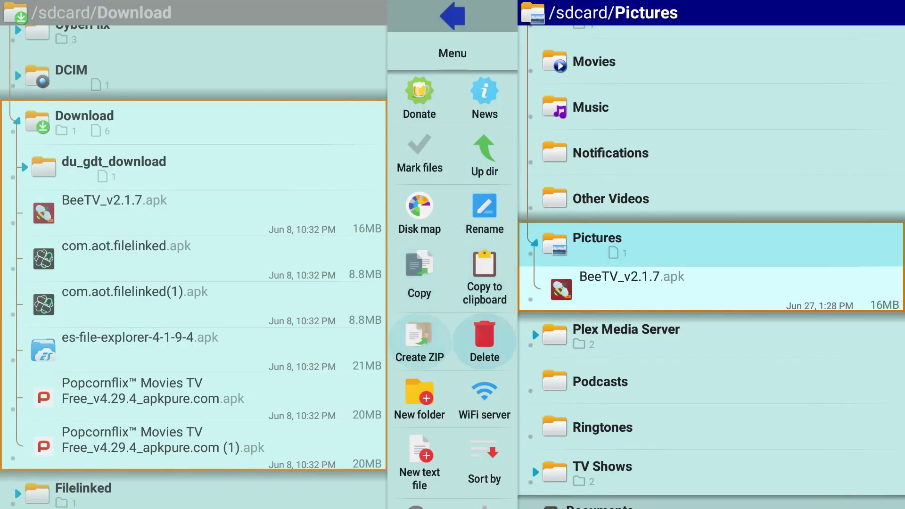
# Make the left pane active and use the app options to exit X-plore.
pyautogui.scroll(3, 481, 358)
pyautogui.scroll(-2, 471, 395)
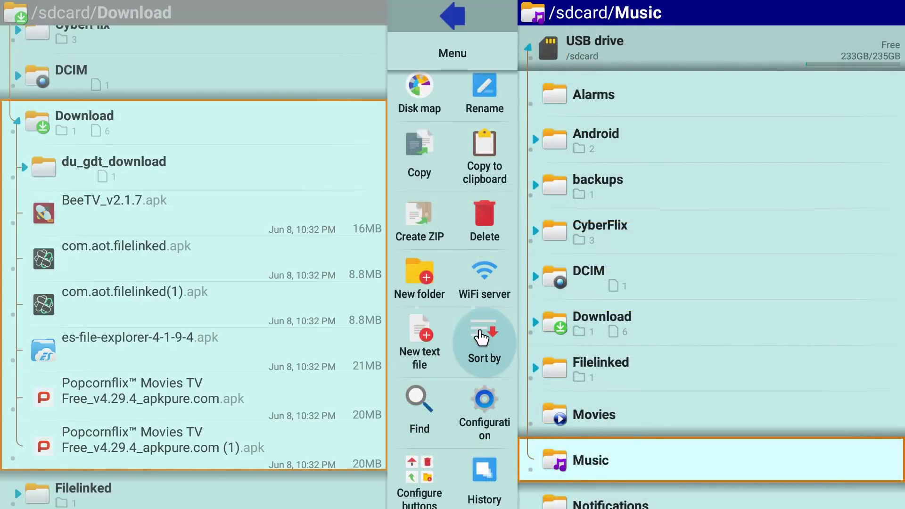
pyautogui.scroll(-1, 471, 361)
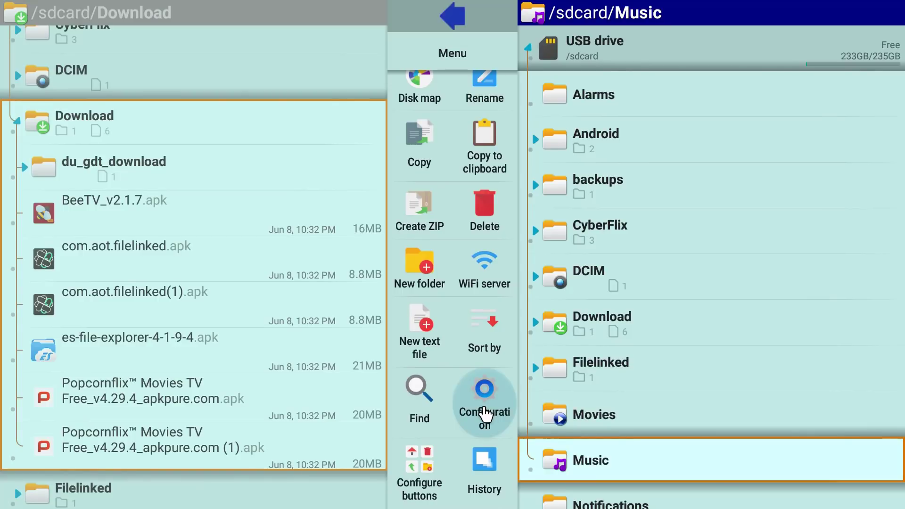
pyautogui.click(453, 19)
pyautogui.click(452, 50)
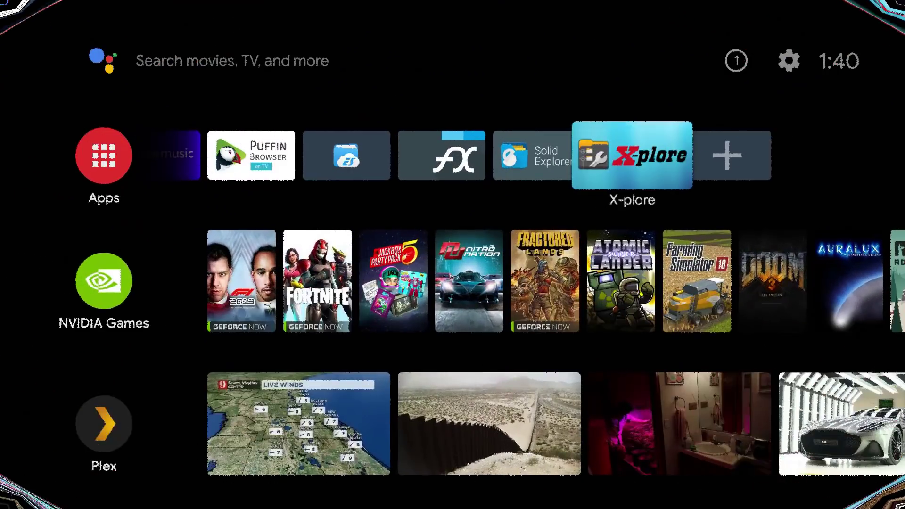
pyautogui.press('Left')
pyautogui.press('Right')
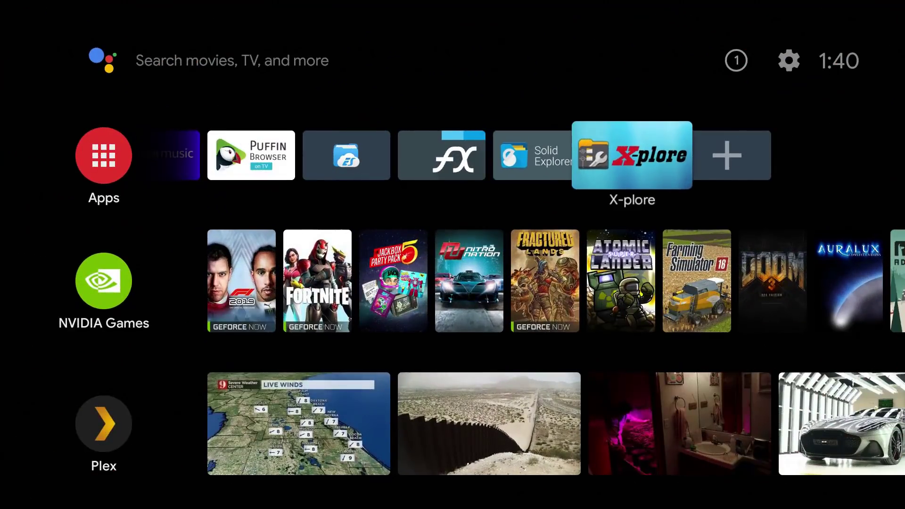
pyautogui.press('Left')
pyautogui.press('Left')
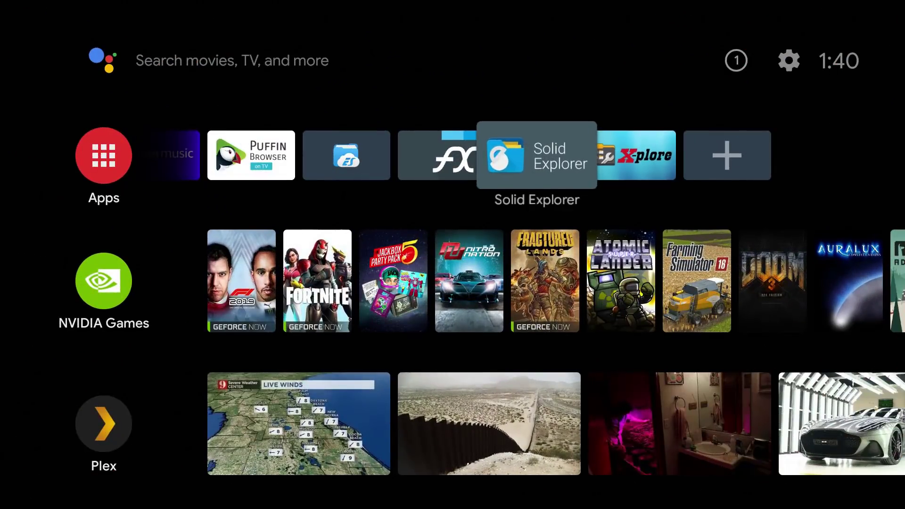
pyautogui.press('Left')
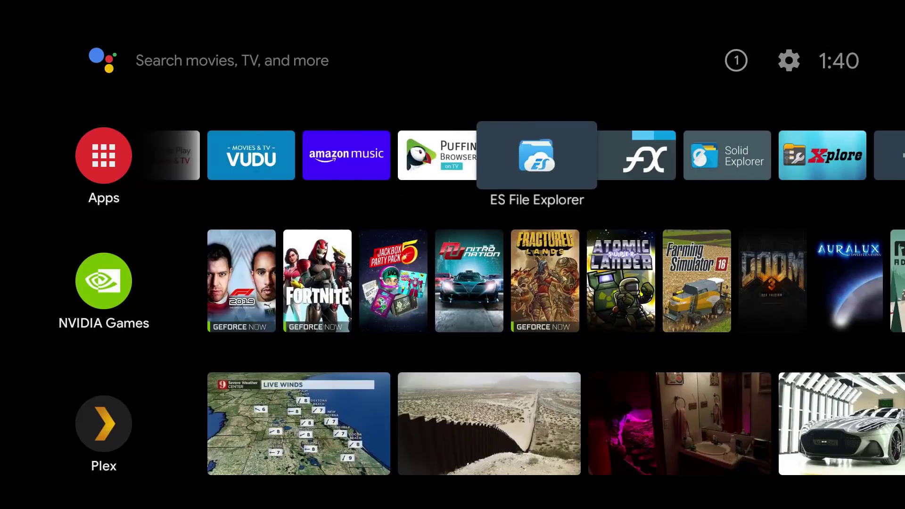
pyautogui.press('Right')
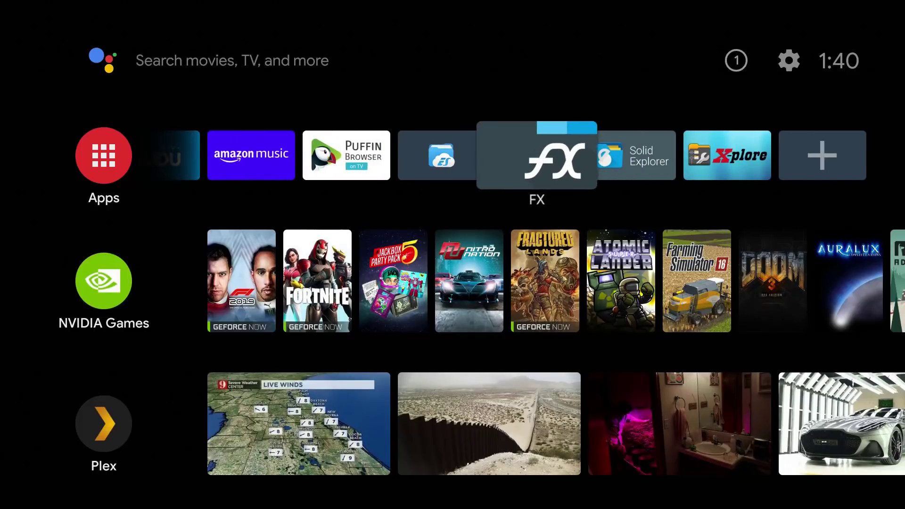
pyautogui.press('Right')
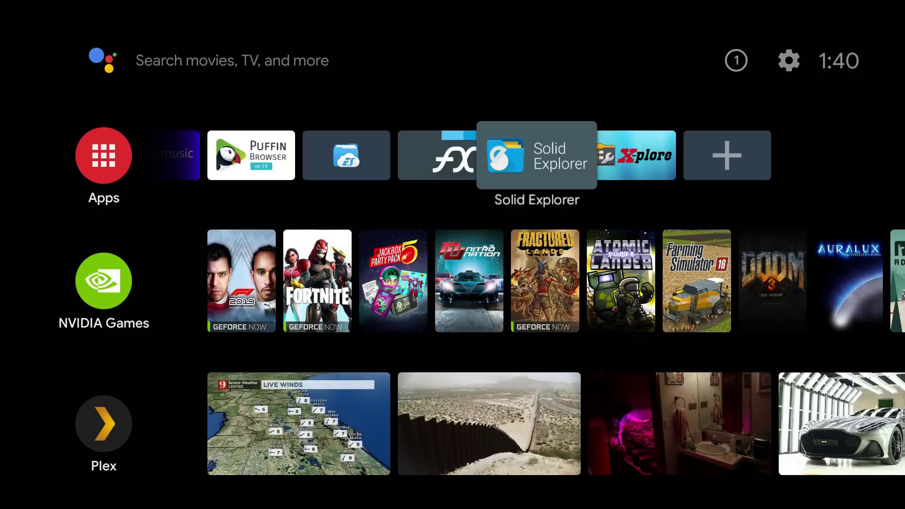
pyautogui.press('Right')
pyautogui.press('Left')
pyautogui.press('Left')
pyautogui.press('Left')
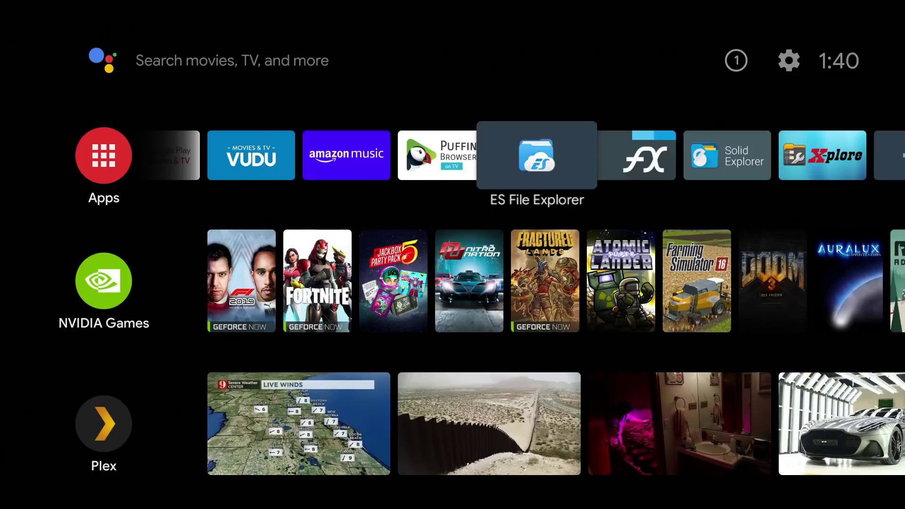
pyautogui.press('Left')
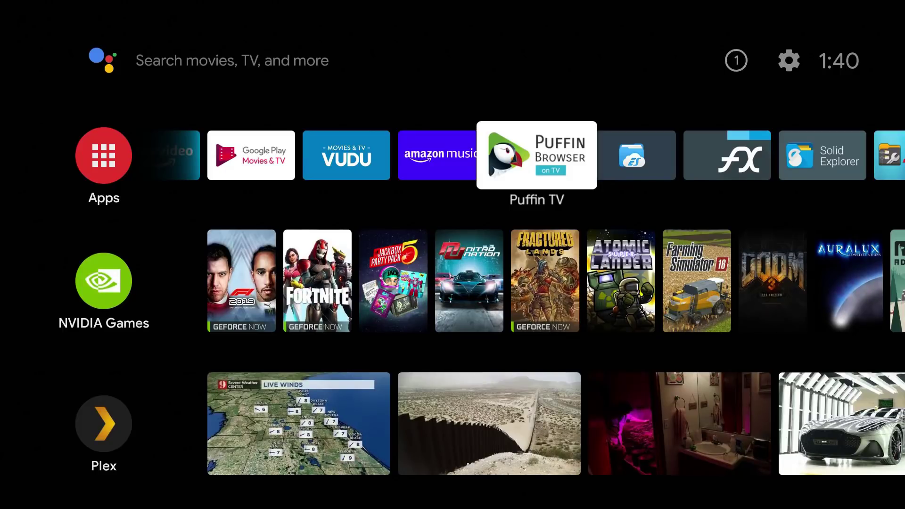
pyautogui.press('Right')
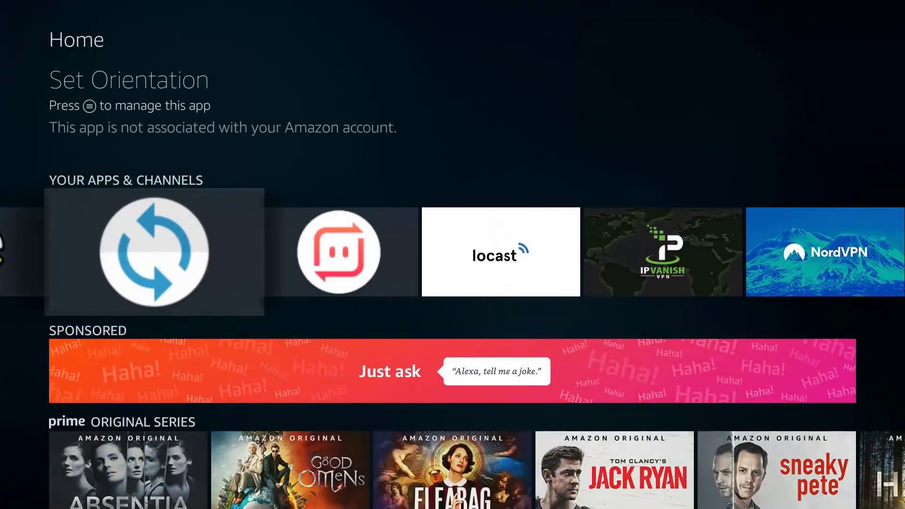
pyautogui.press('Right')
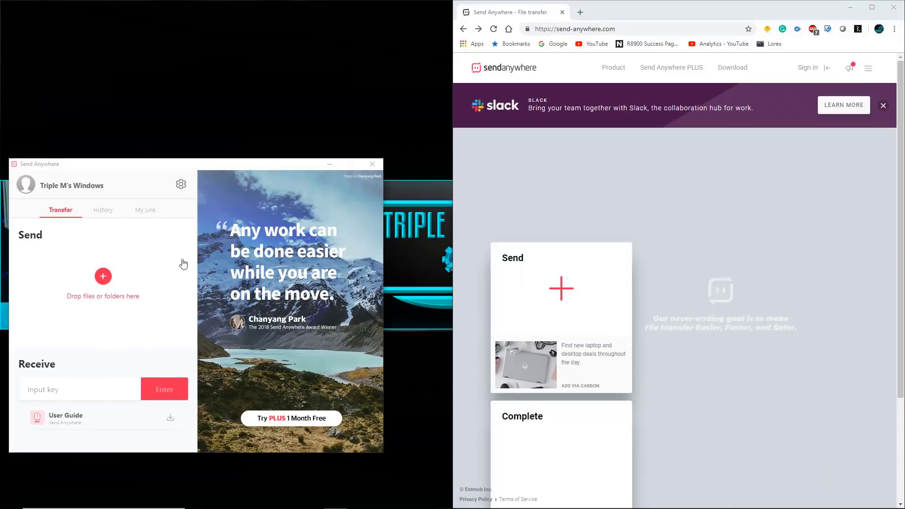
# Nudge the Send Anywhere desktop window aside, then bring forward and maximize the send-anywhere.com browser window.
pyautogui.moveTo(210, 165)
pyautogui.mouseDown()
pyautogui.moveTo(213, 72)
pyautogui.moveTo(217, 176)
pyautogui.mouseUp()
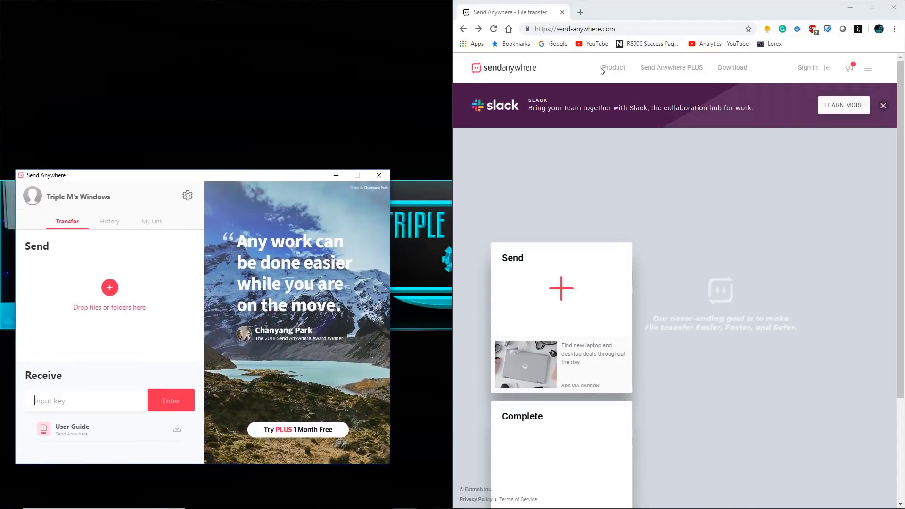
pyautogui.click(619, 29)
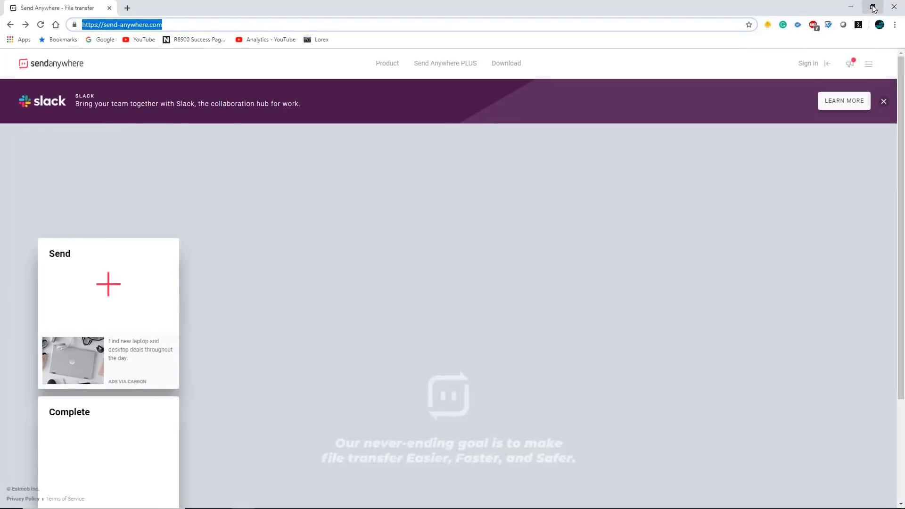
pyautogui.click(872, 7)
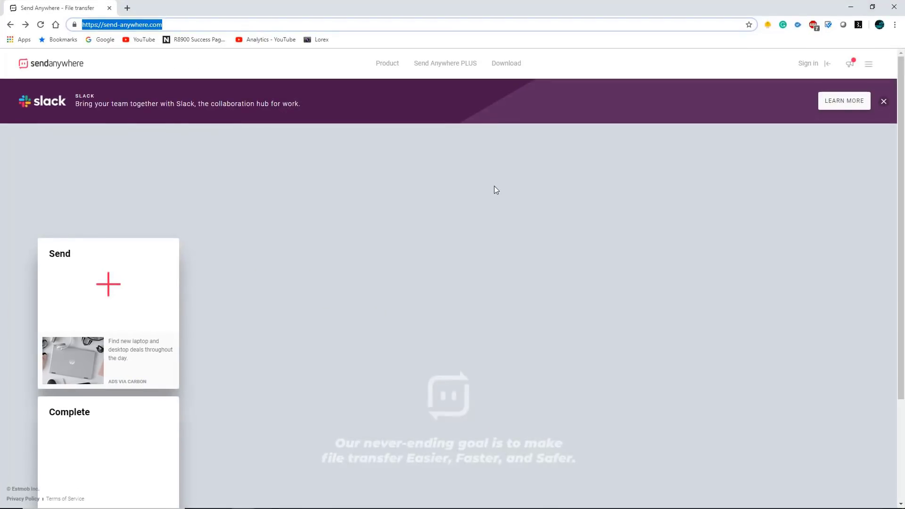